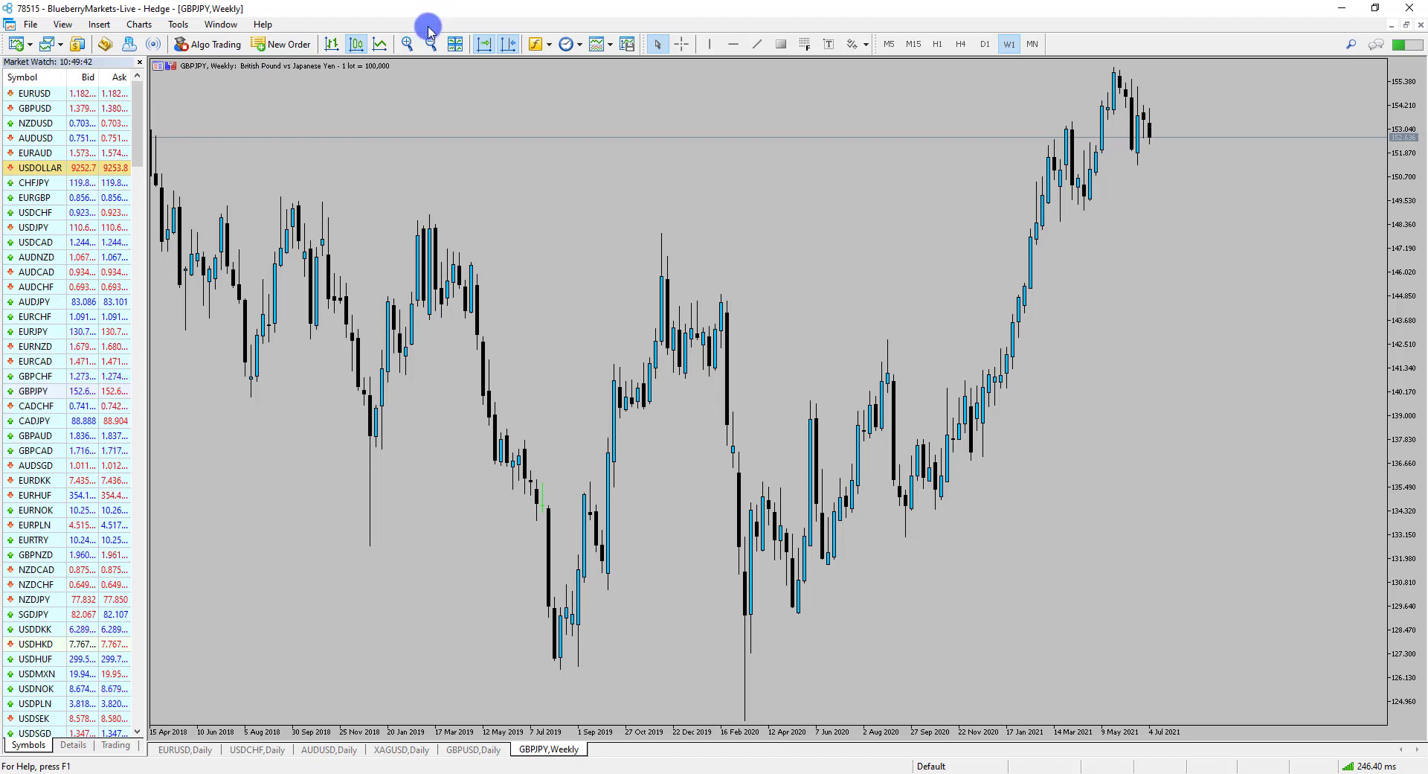
Add a horizontal support line to the weekly GBPJPY chart at the recent candle-body lows, about 151.88
left_click(407, 44)
left_click(407, 44)
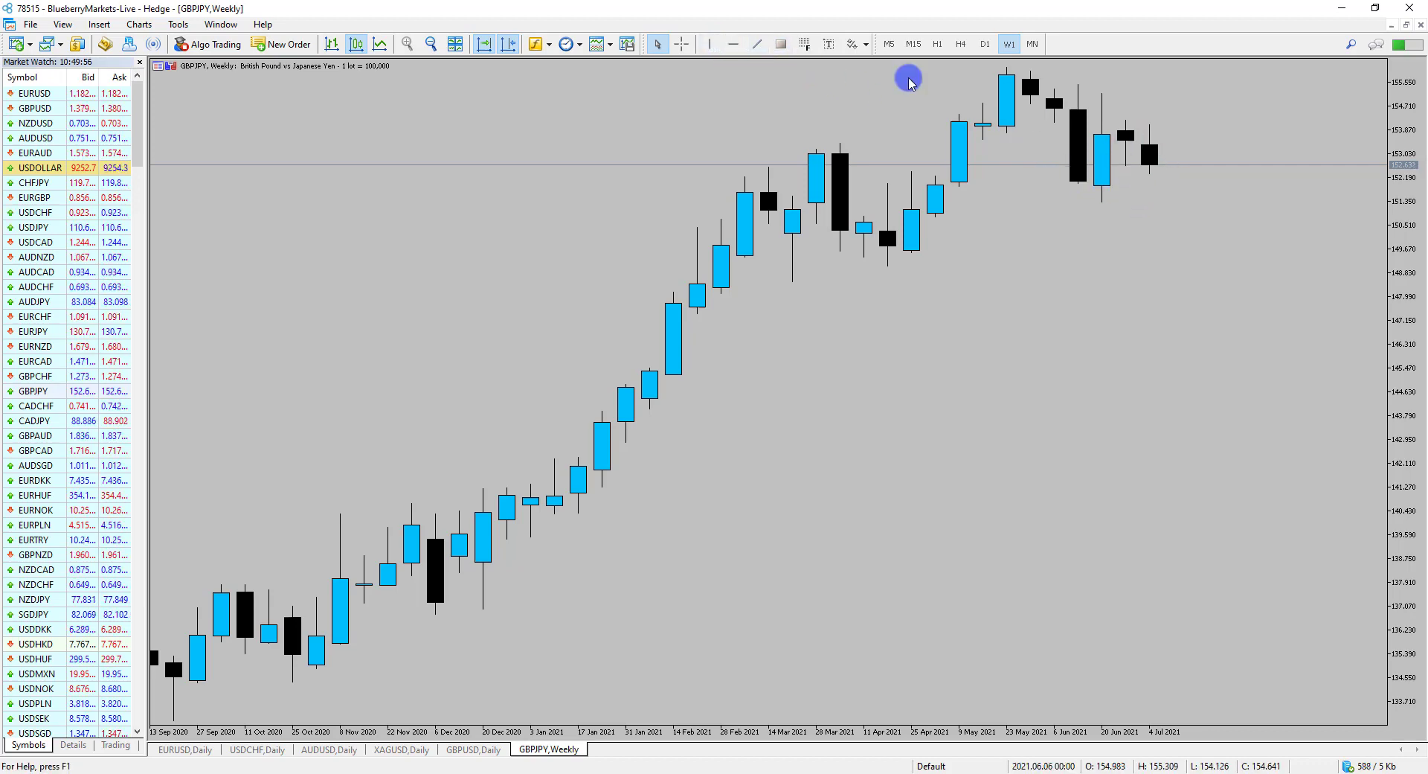
left_click(733, 44)
left_click(1114, 186)
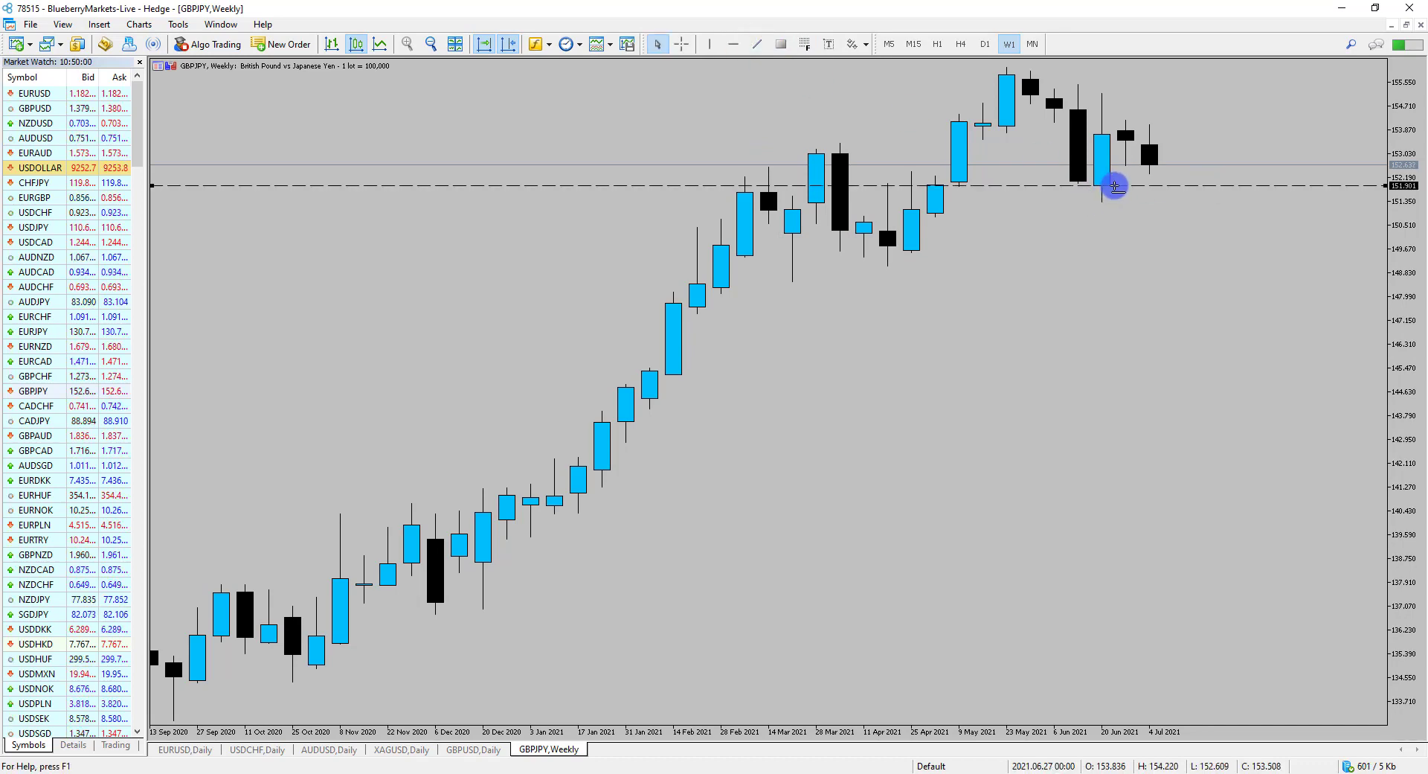
left_click(431, 44)
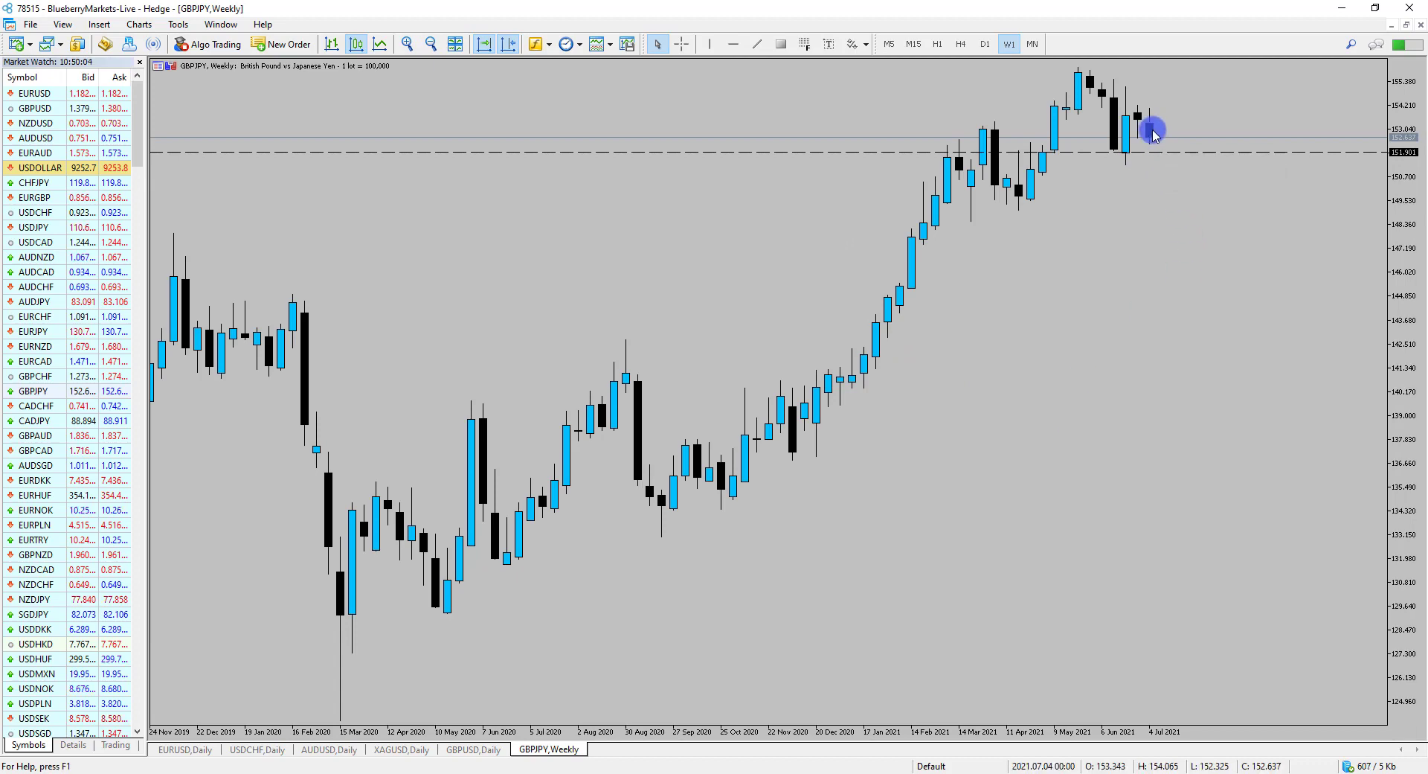
double_click(1161, 155)
left_click_drag(1161, 156, 1163, 152)
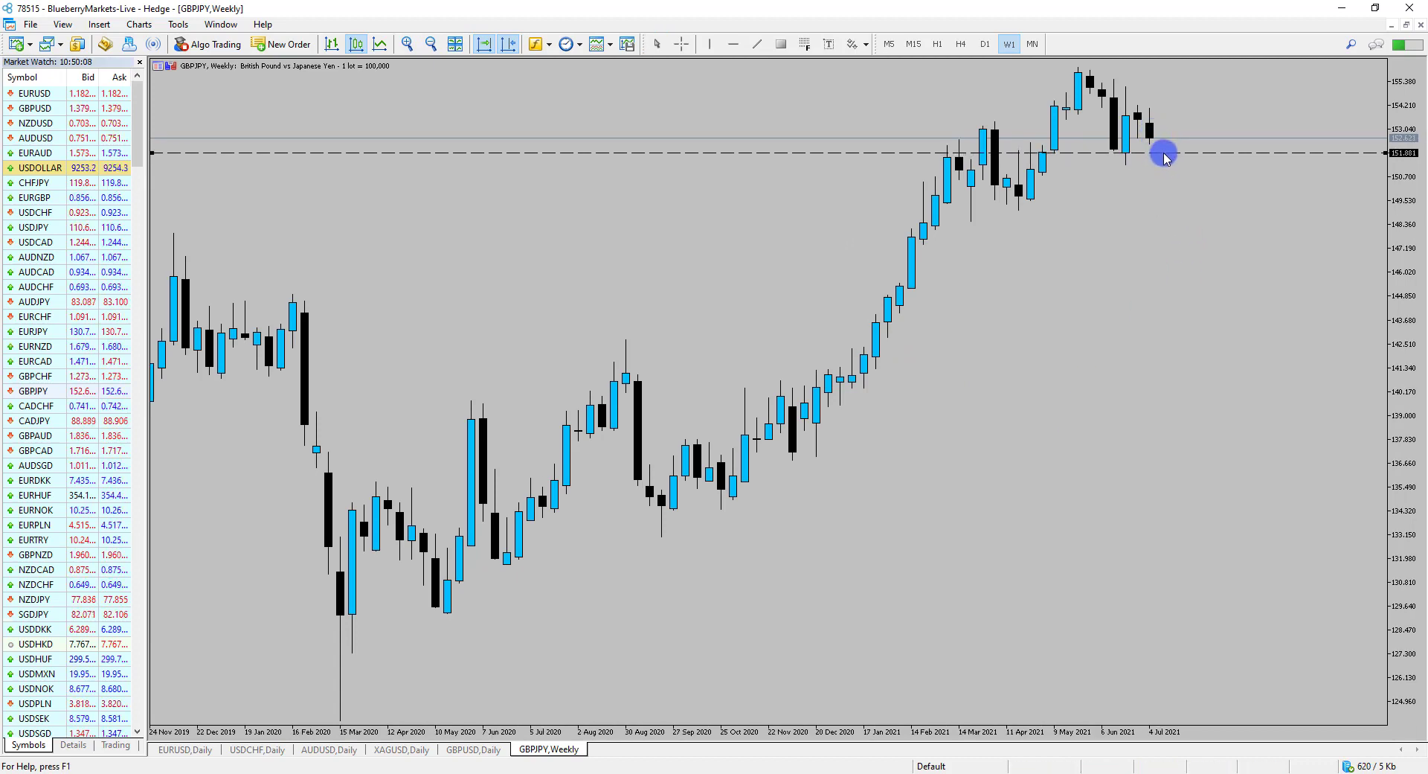
Draw a rectangle zone from the support line down to the recent weekly wick low, extended past the latest candle
left_click(775, 46)
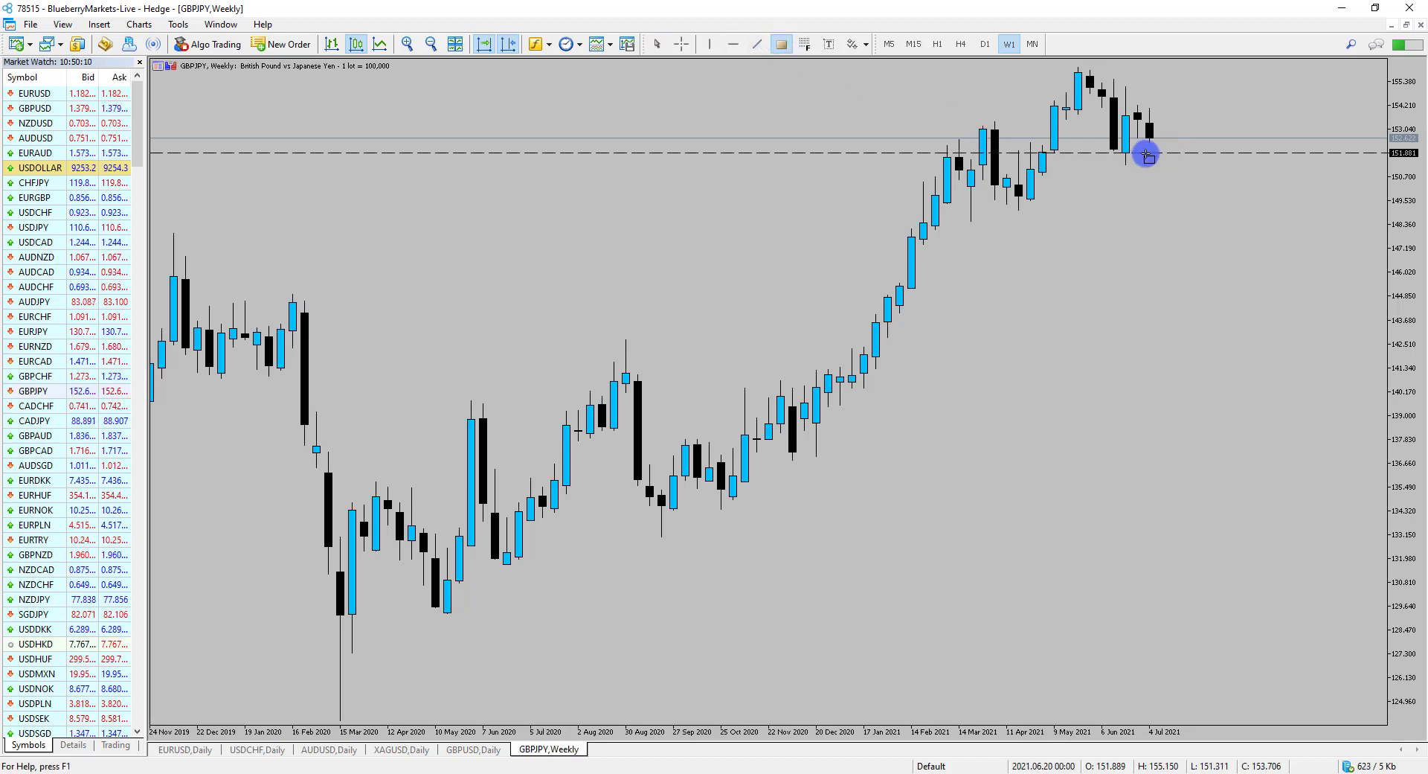
left_click_drag(1114, 153, 1323, 168)
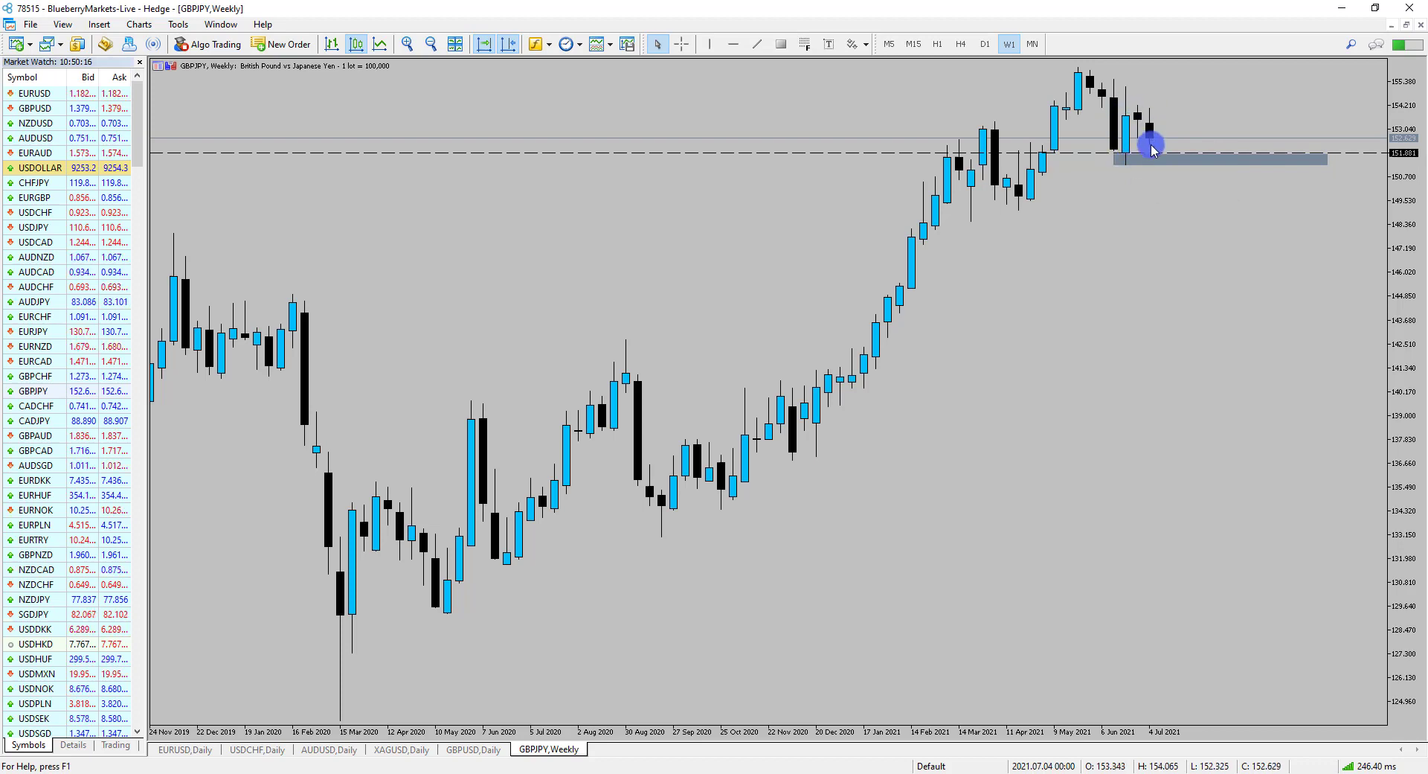
mouse_move(1157, 165)
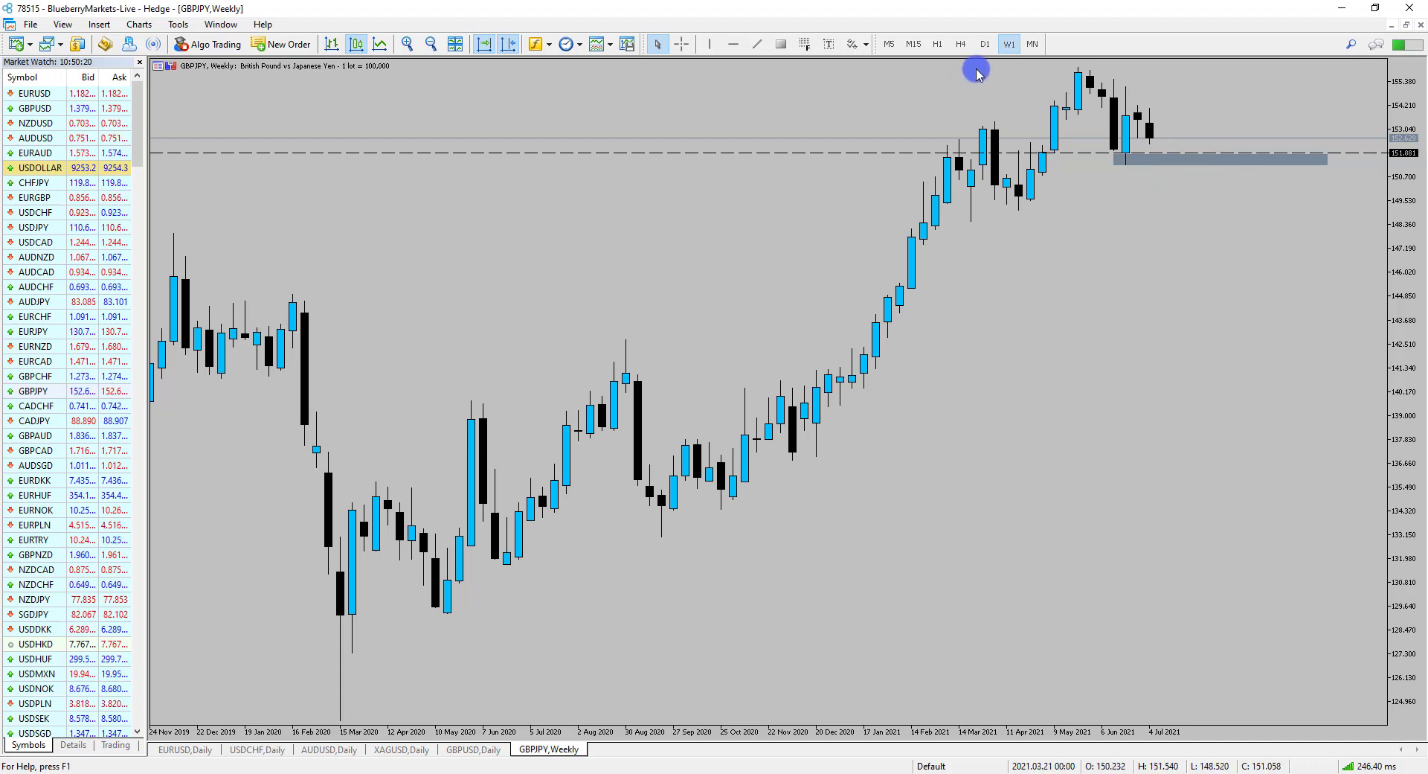
Switch the GBPJPY chart to the daily timeframe and sketch a temporary arrow from the current price down to the support zone
left_click(985, 45)
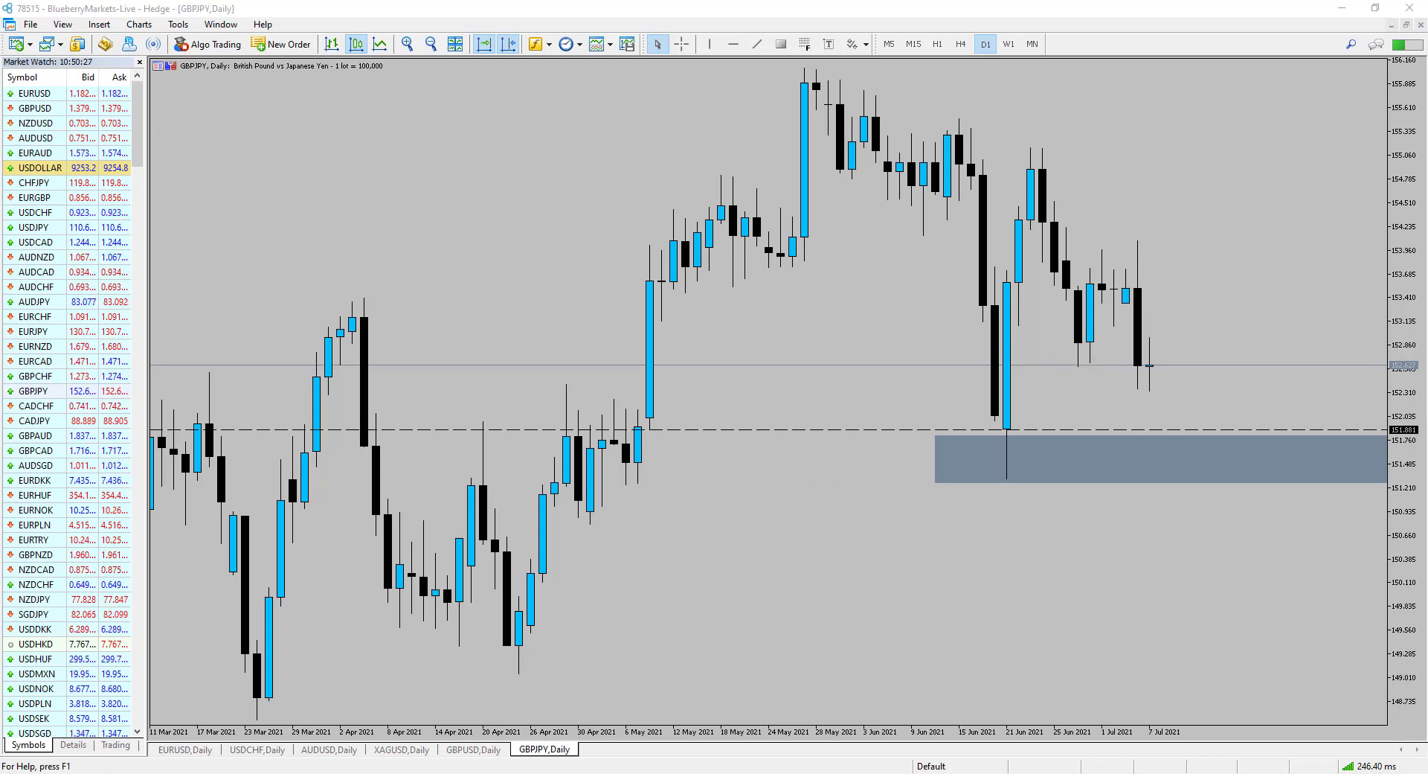
left_click_drag(1159, 344, 1183, 456)
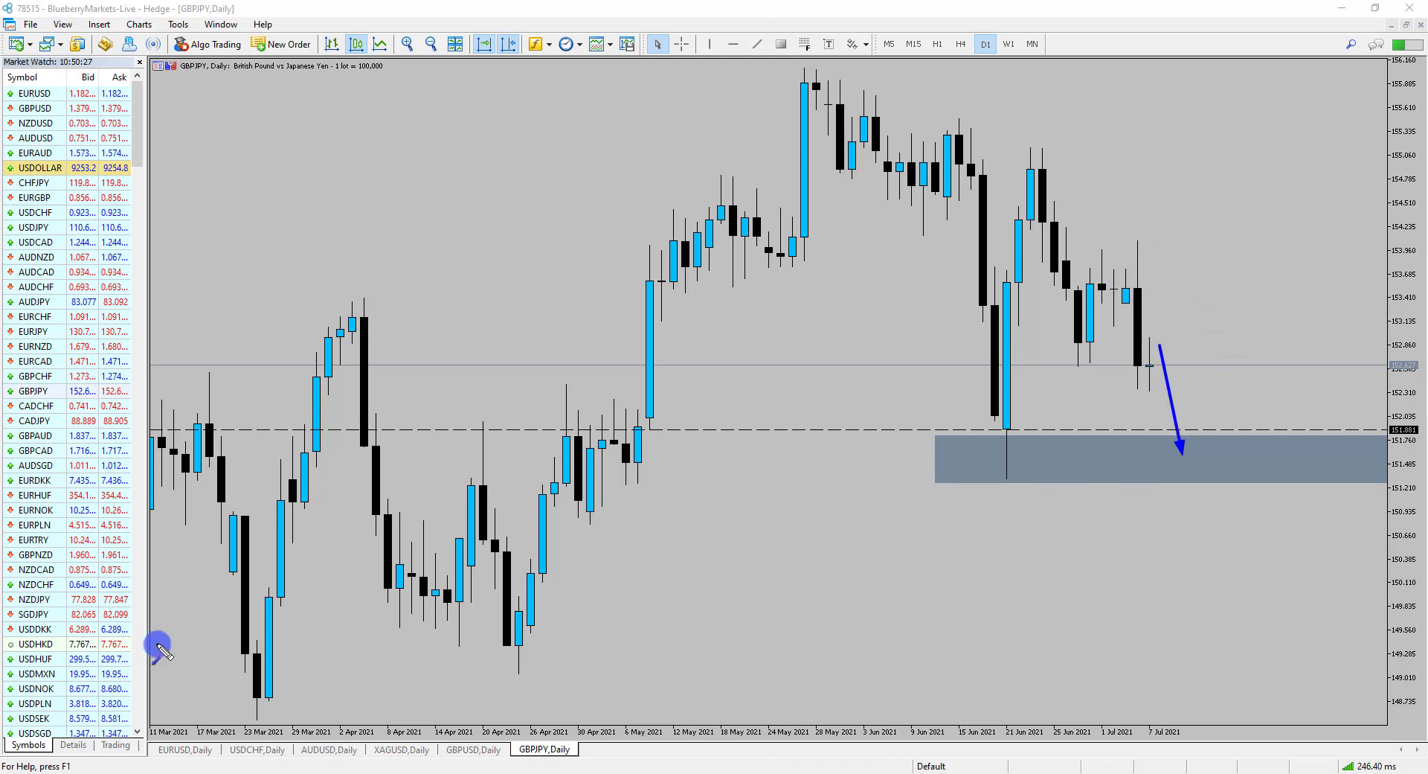
key("BackSpace")
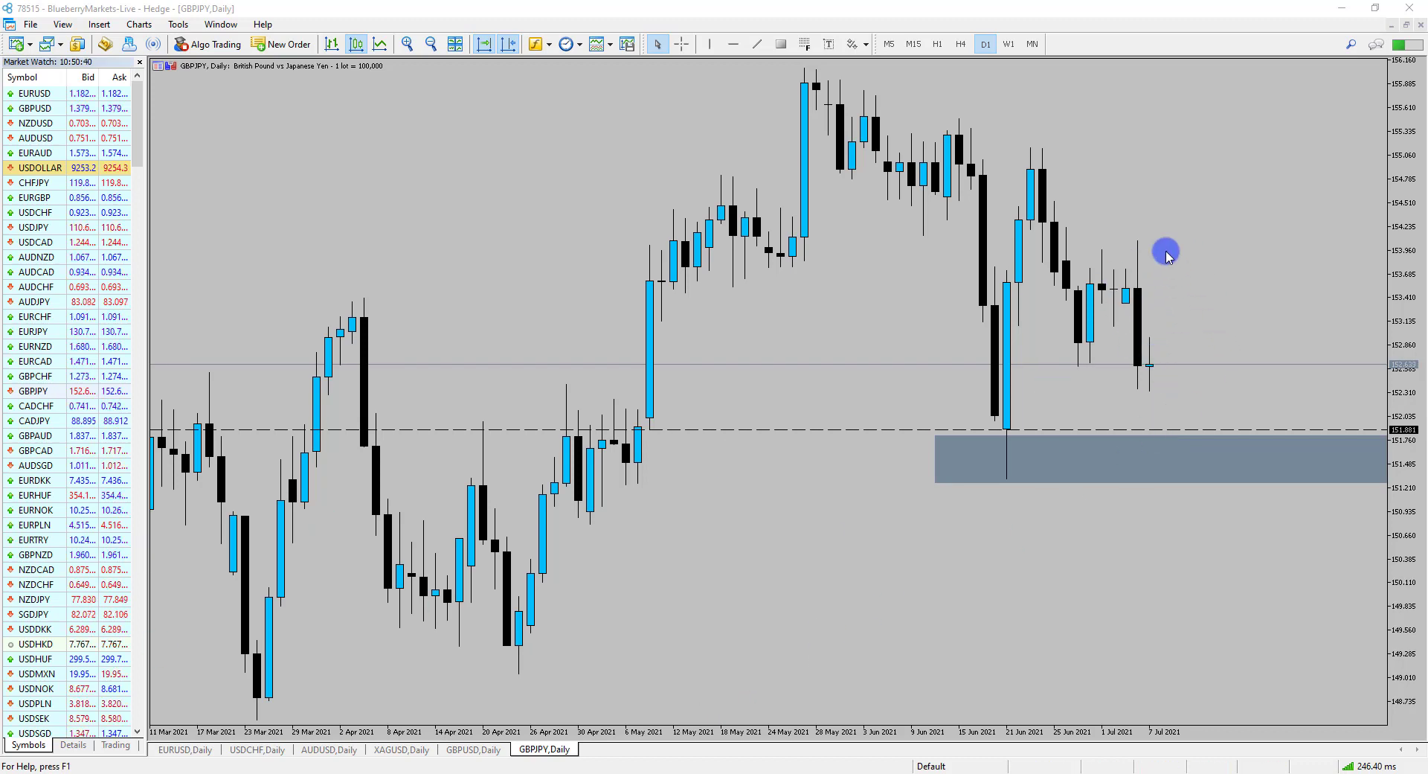
Draw a Fibonacci retracement over the 6 July daily candle from its low to its high
left_click(808, 50)
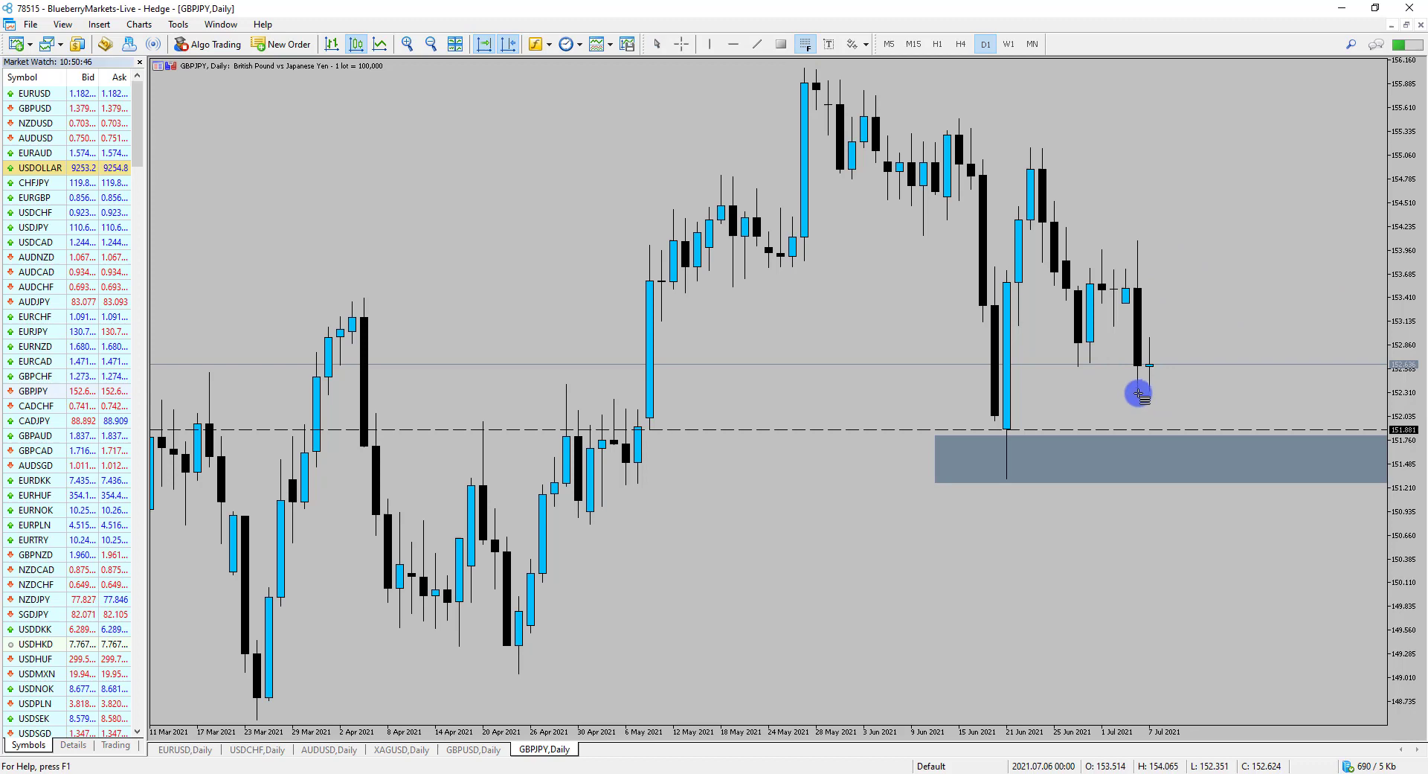
left_click_drag(1127, 387, 1339, 240)
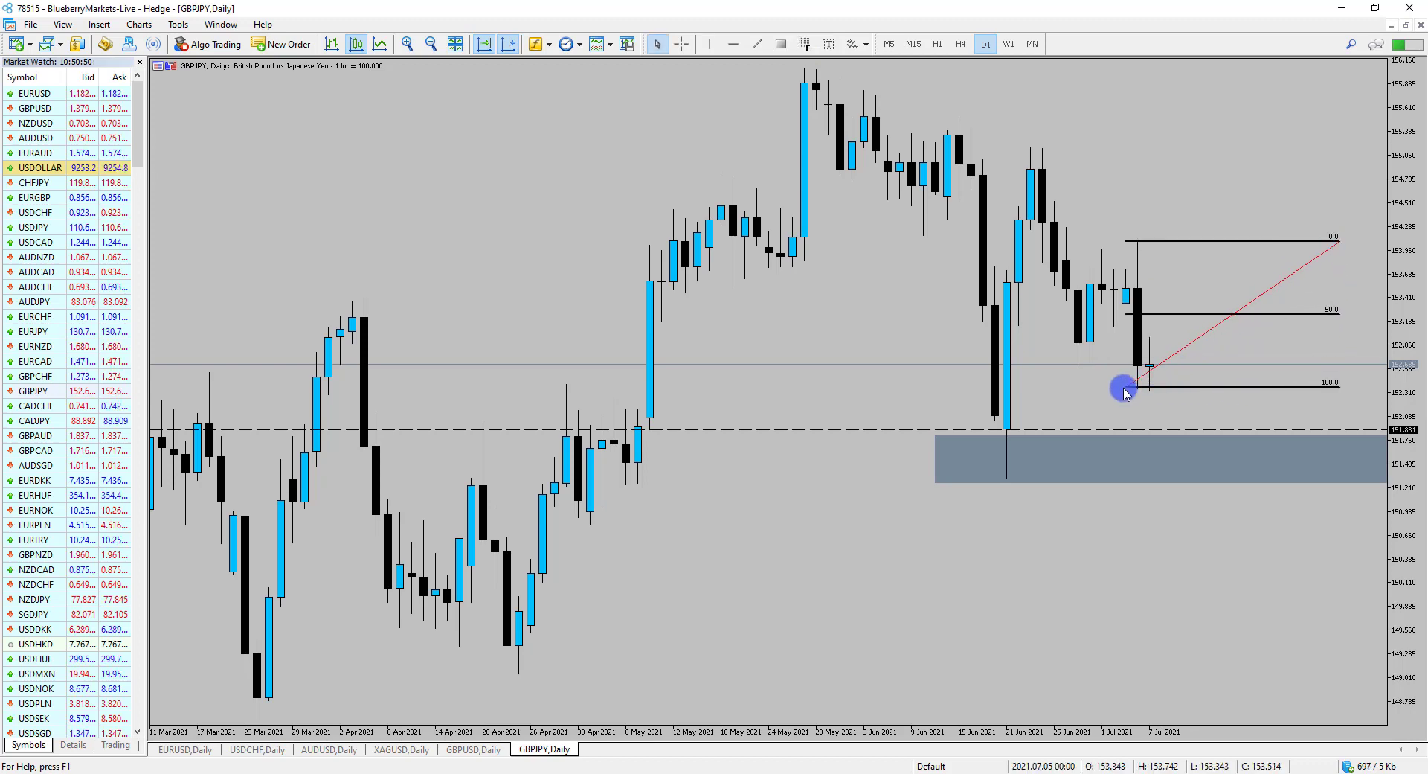
scroll(1129, 393, "up", 1)
left_click_drag(1151, 385, 1124, 394)
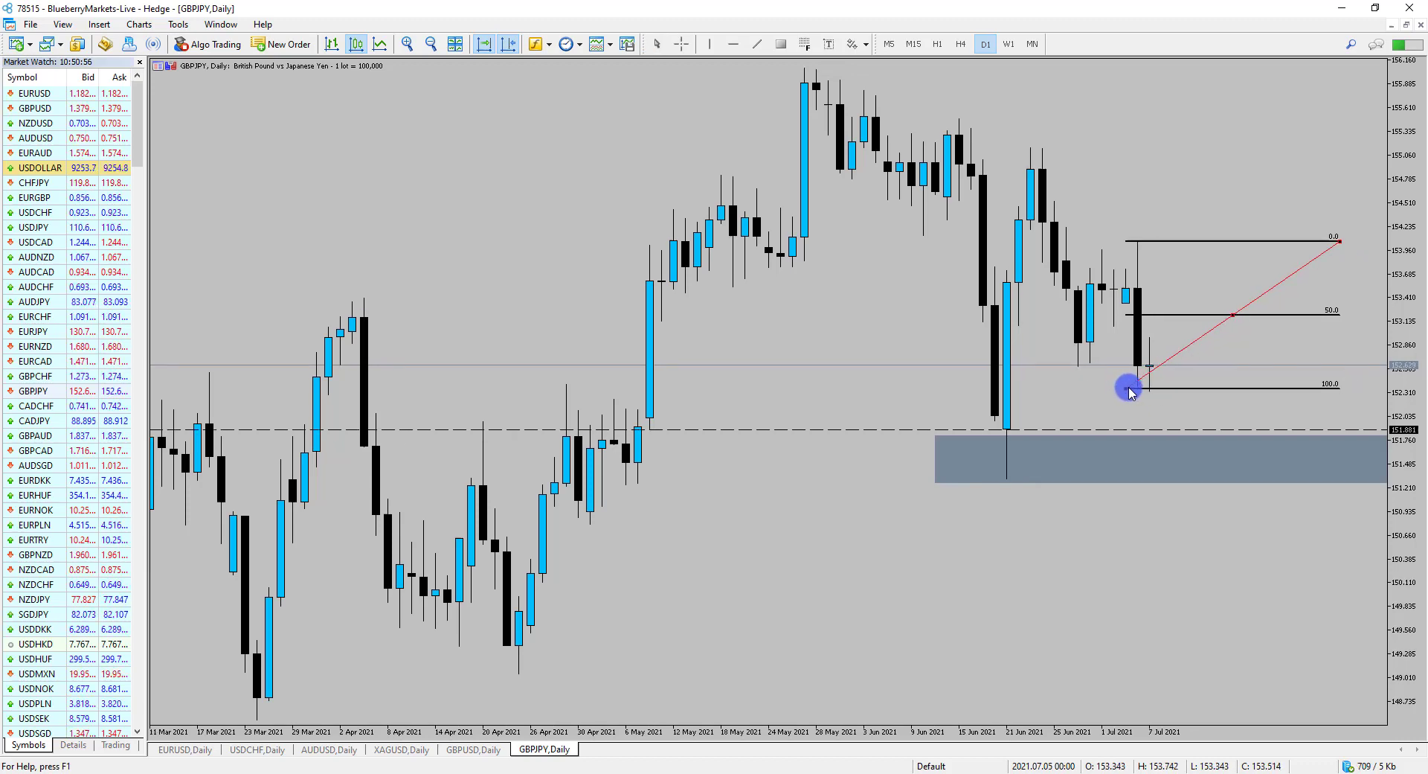
Place a horizontal line on the retracement's 50% level and fine-tune it to 153.199
middle_click(1187, 336)
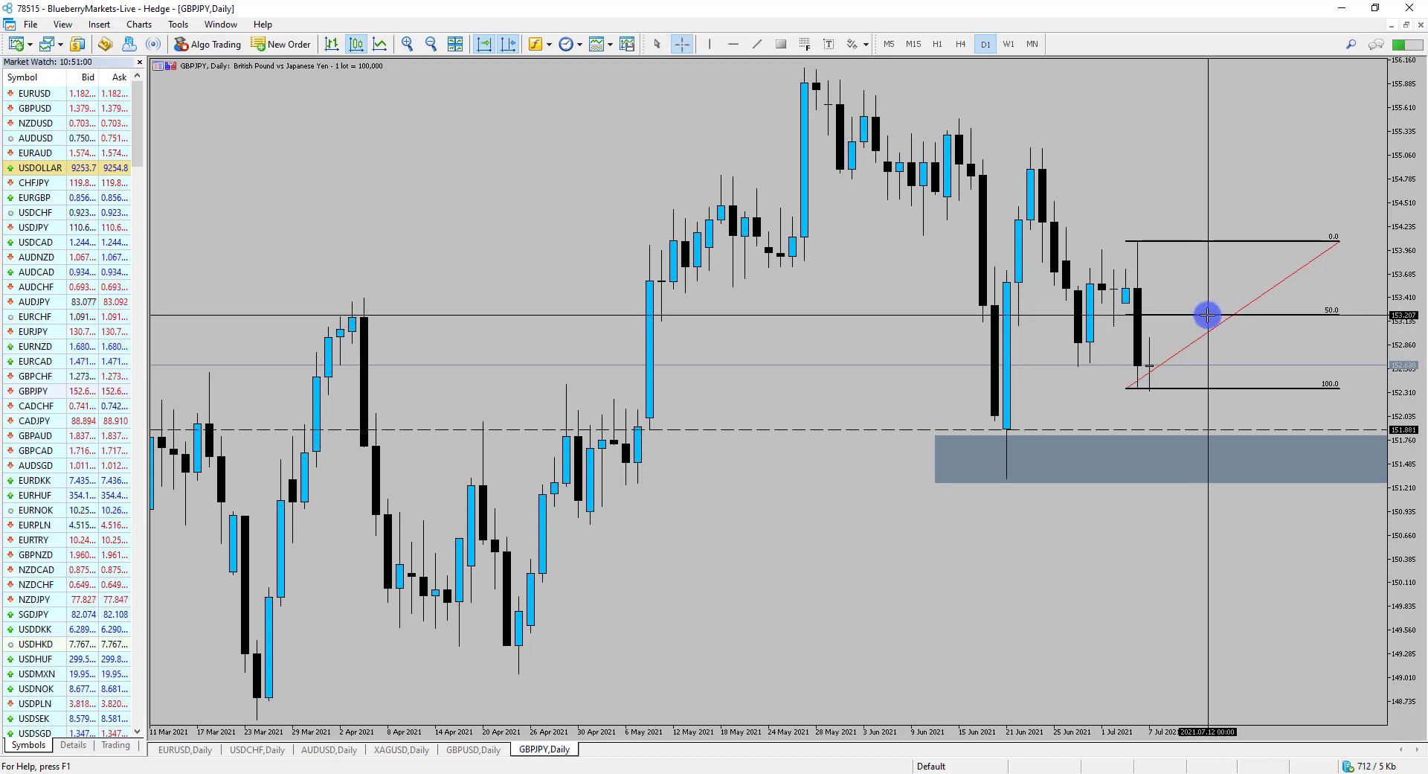
left_click(1208, 314)
left_click(733, 43)
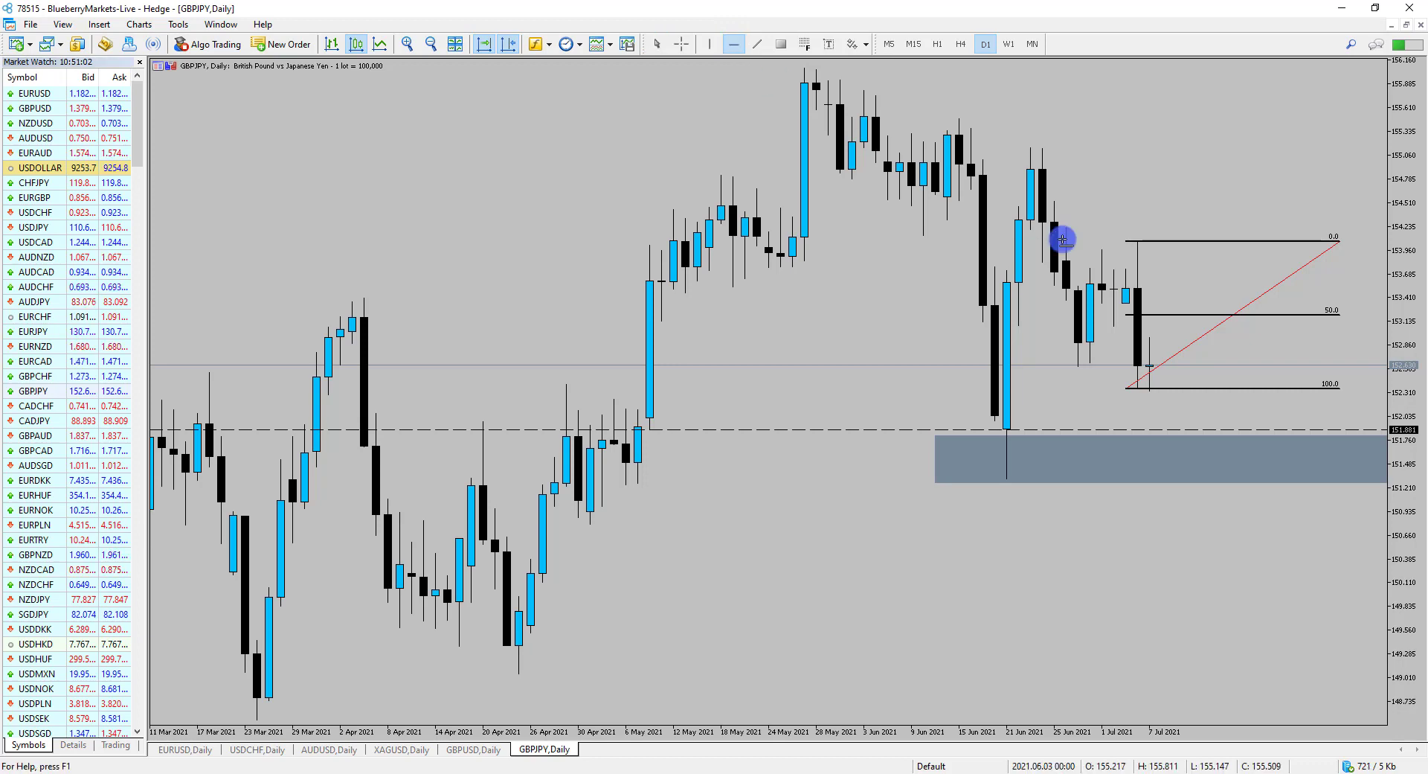
left_click(1154, 315)
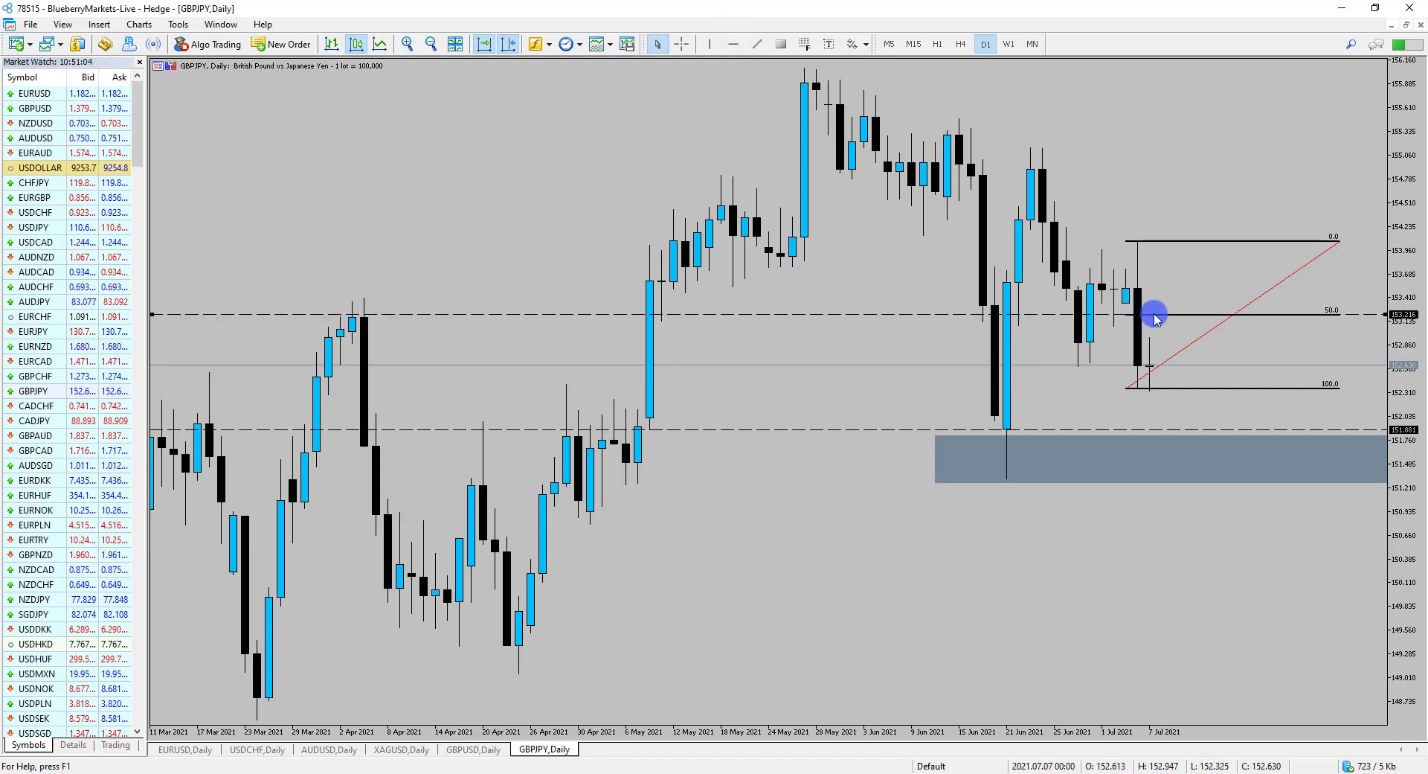
left_click_drag(1100, 319, 1104, 321)
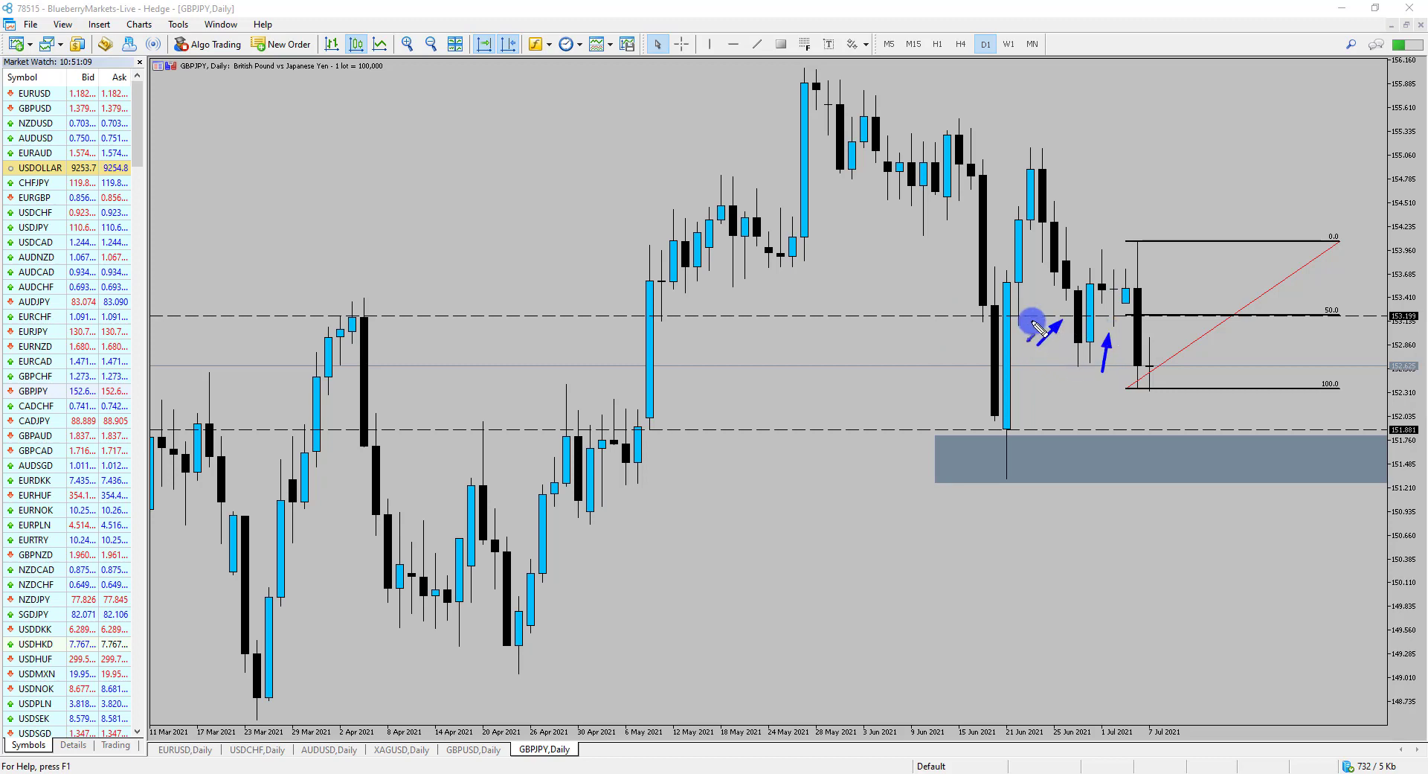
Annotate the earlier reactions at the 50% line and the expected drop to support with arrows, and clear the annotations
left_click_drag(717, 342, 673, 322)
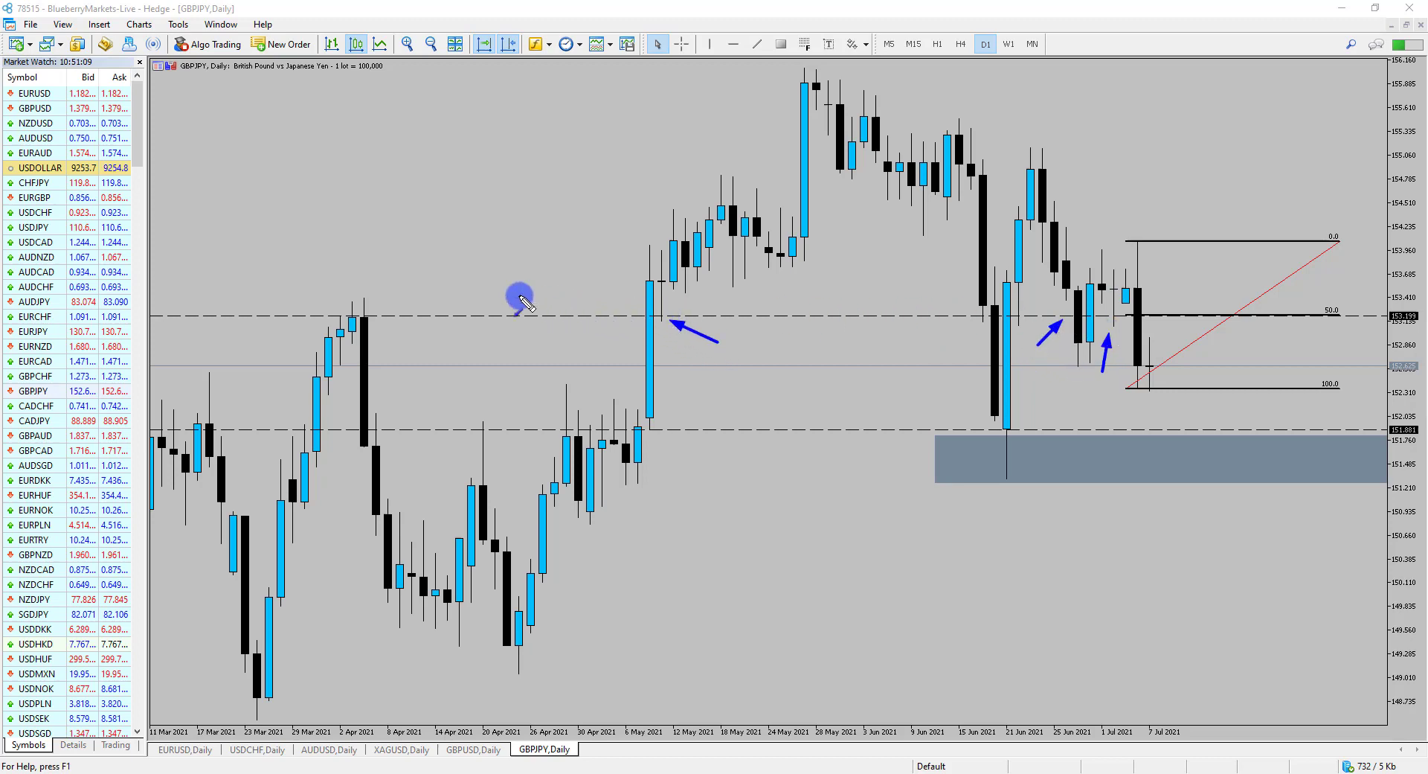
left_click_drag(397, 257, 368, 297)
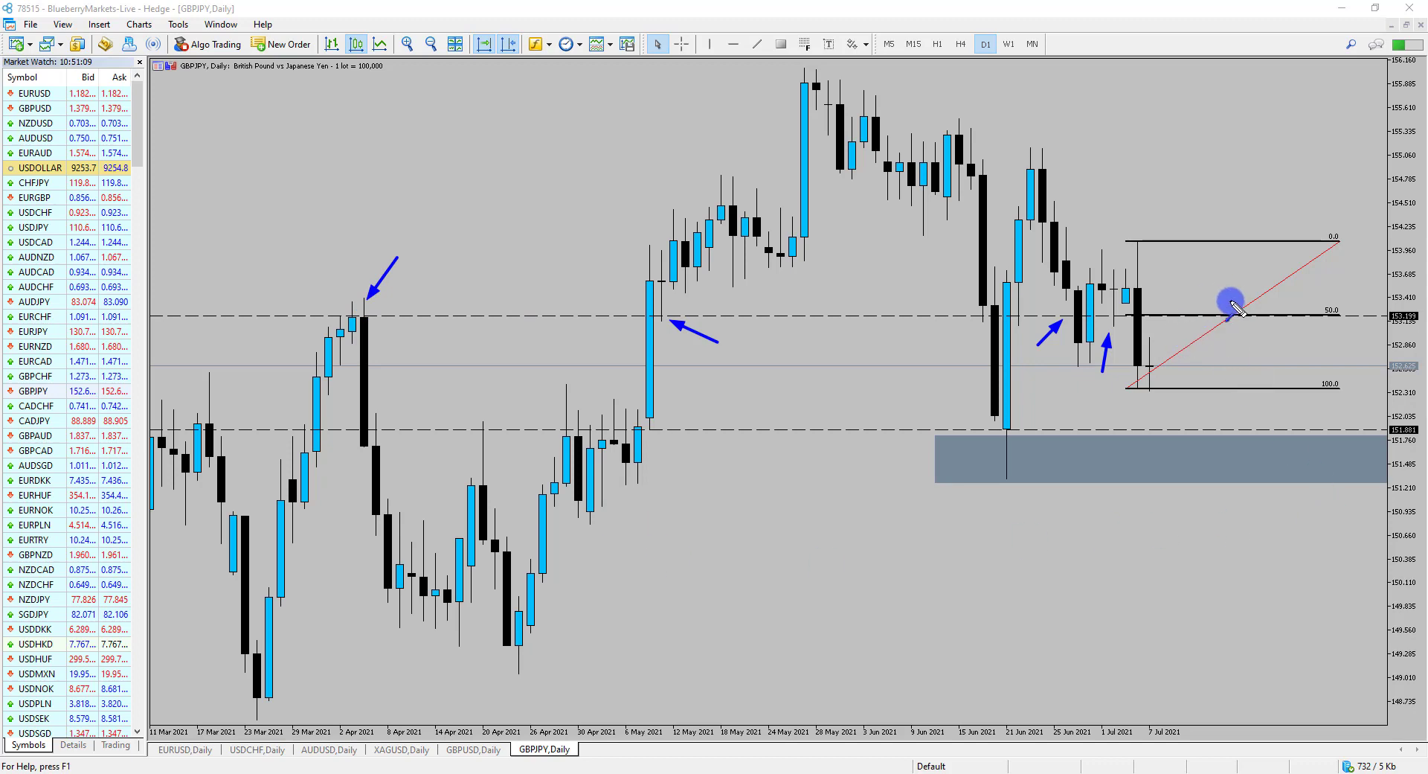
left_click_drag(1199, 318, 1214, 430)
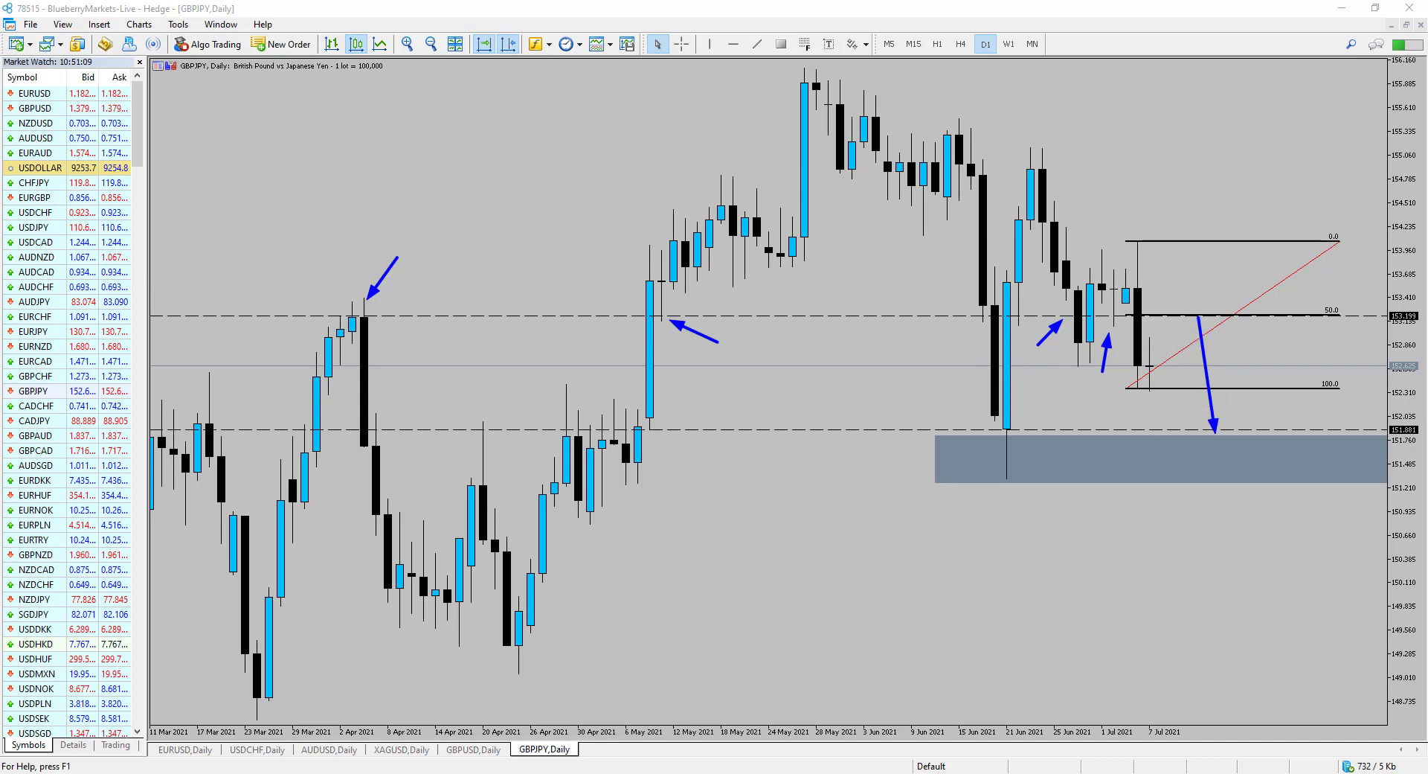
key("Escape")
Delete the Fibonacci retracement from the daily chart
left_click(1186, 334)
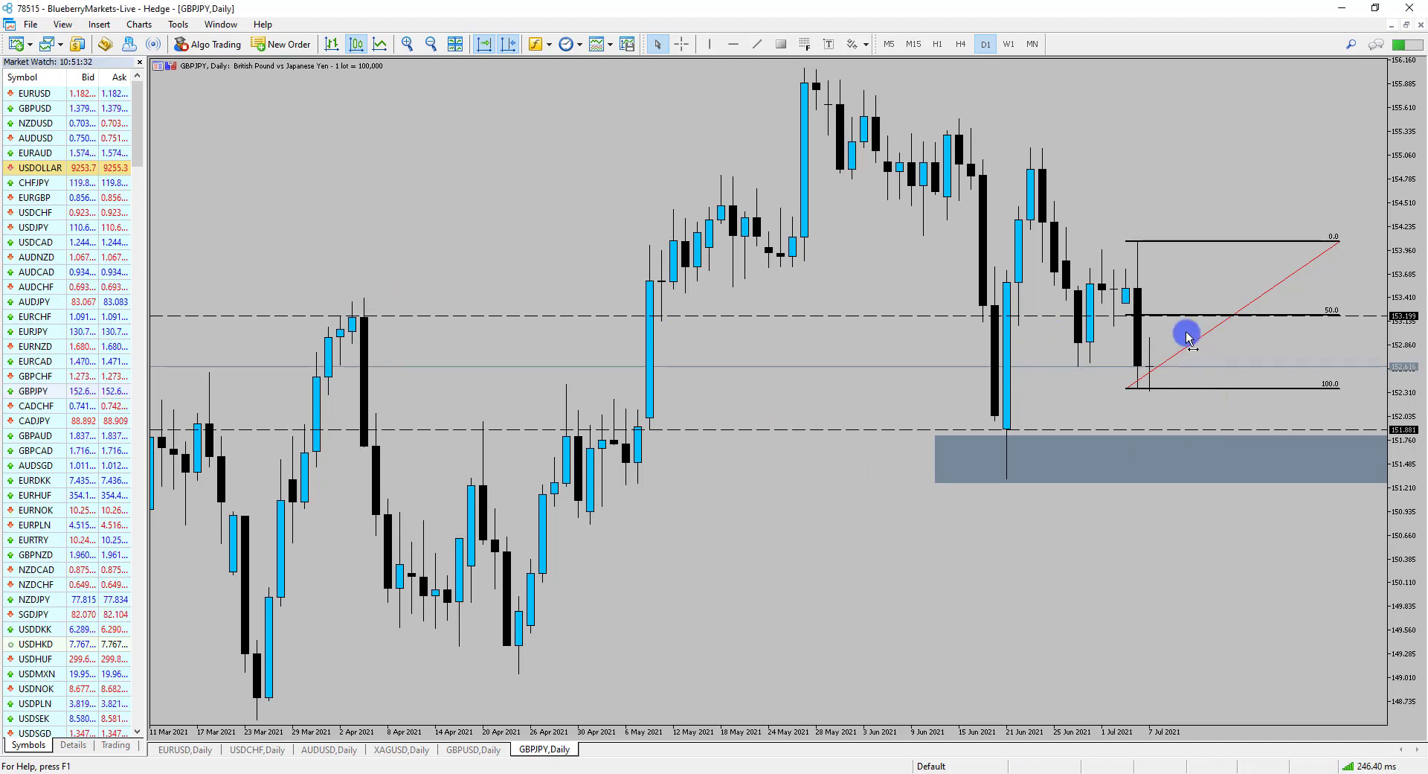
right_click(1337, 246)
left_click(1250, 286)
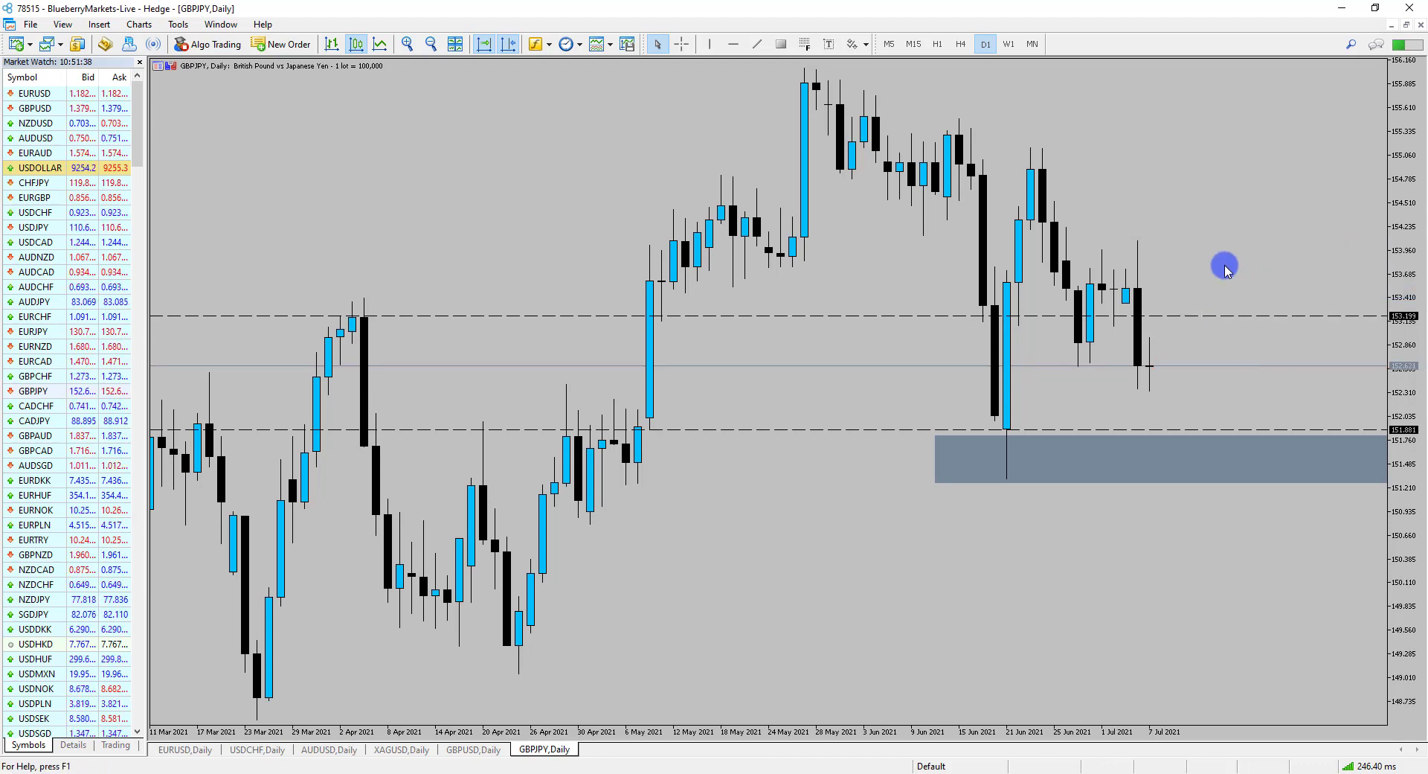
Switch the chart to the 5-minute timeframe, with more price history in view, and show the period separators
left_click(889, 44)
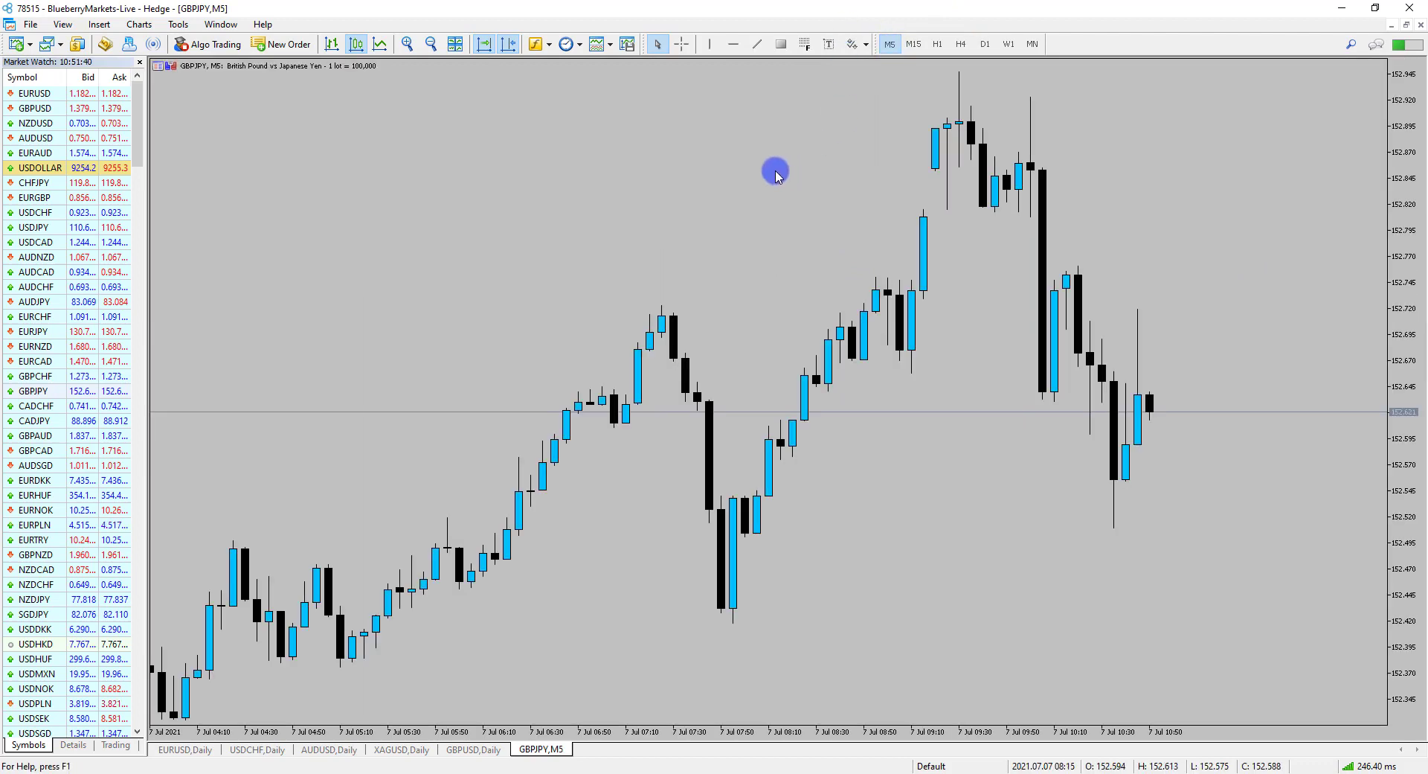
left_click(430, 44)
left_click(431, 44)
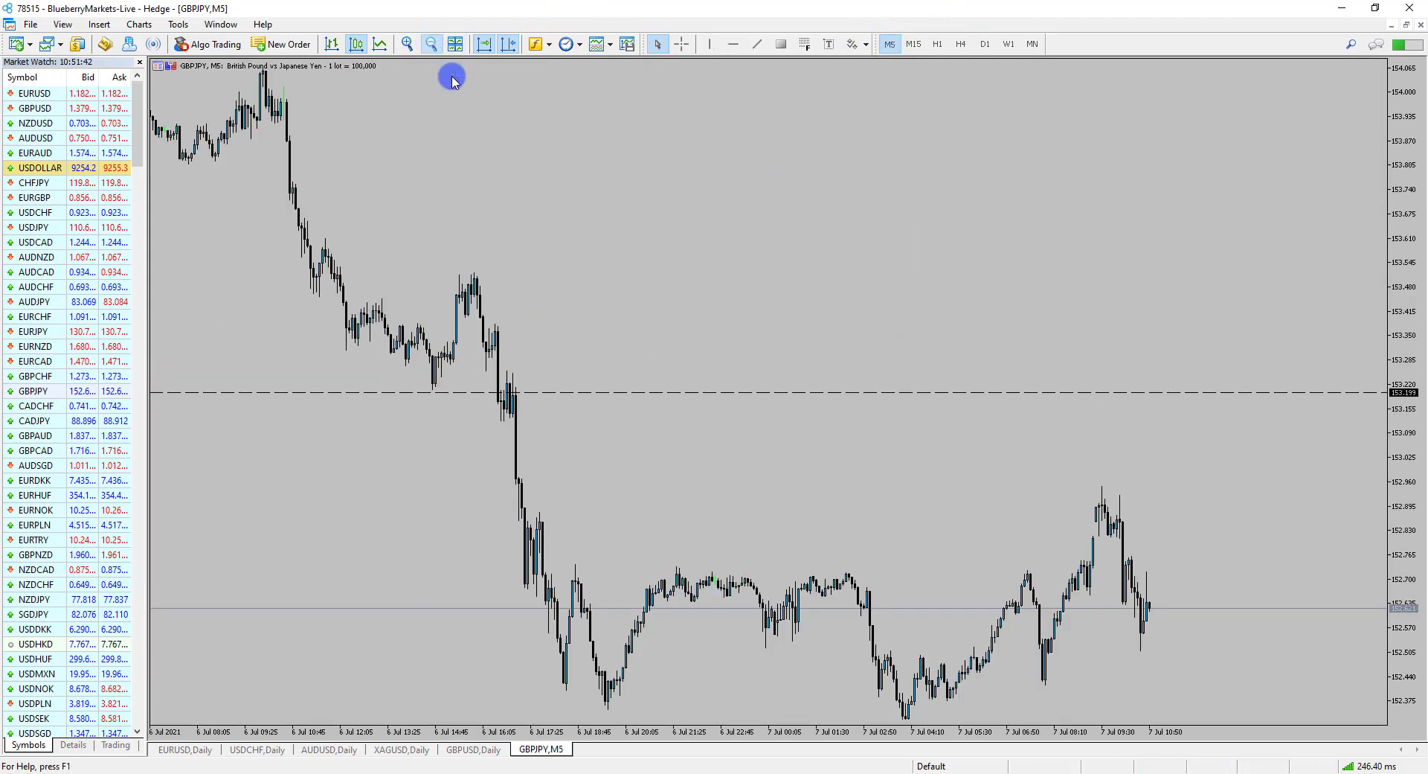
key("ctrl+y")
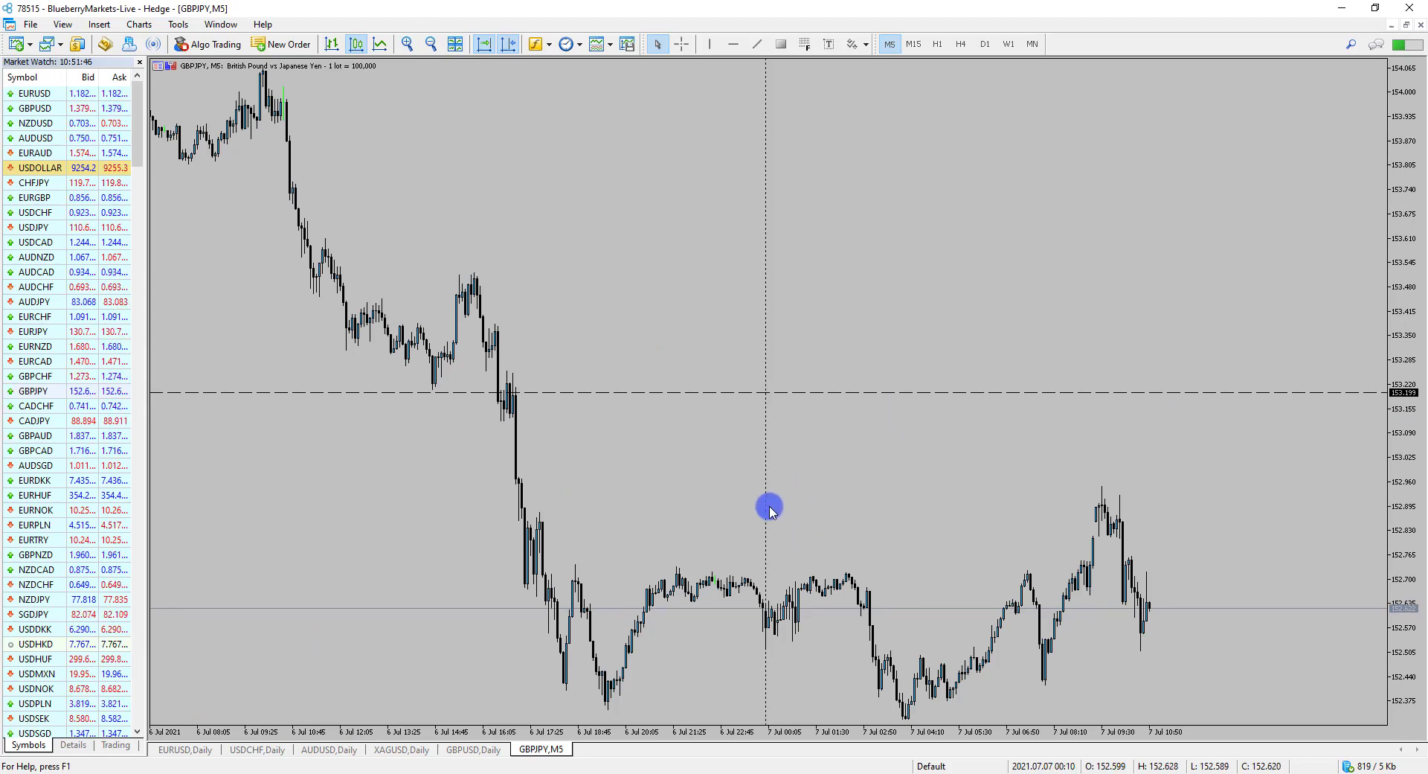
Mark the 7 July session with two vertical lines, one at 02:00 and one at 10:00
left_click(709, 44)
left_click(861, 428)
double_click(861, 429)
left_click_drag(860, 430, 1122, 523)
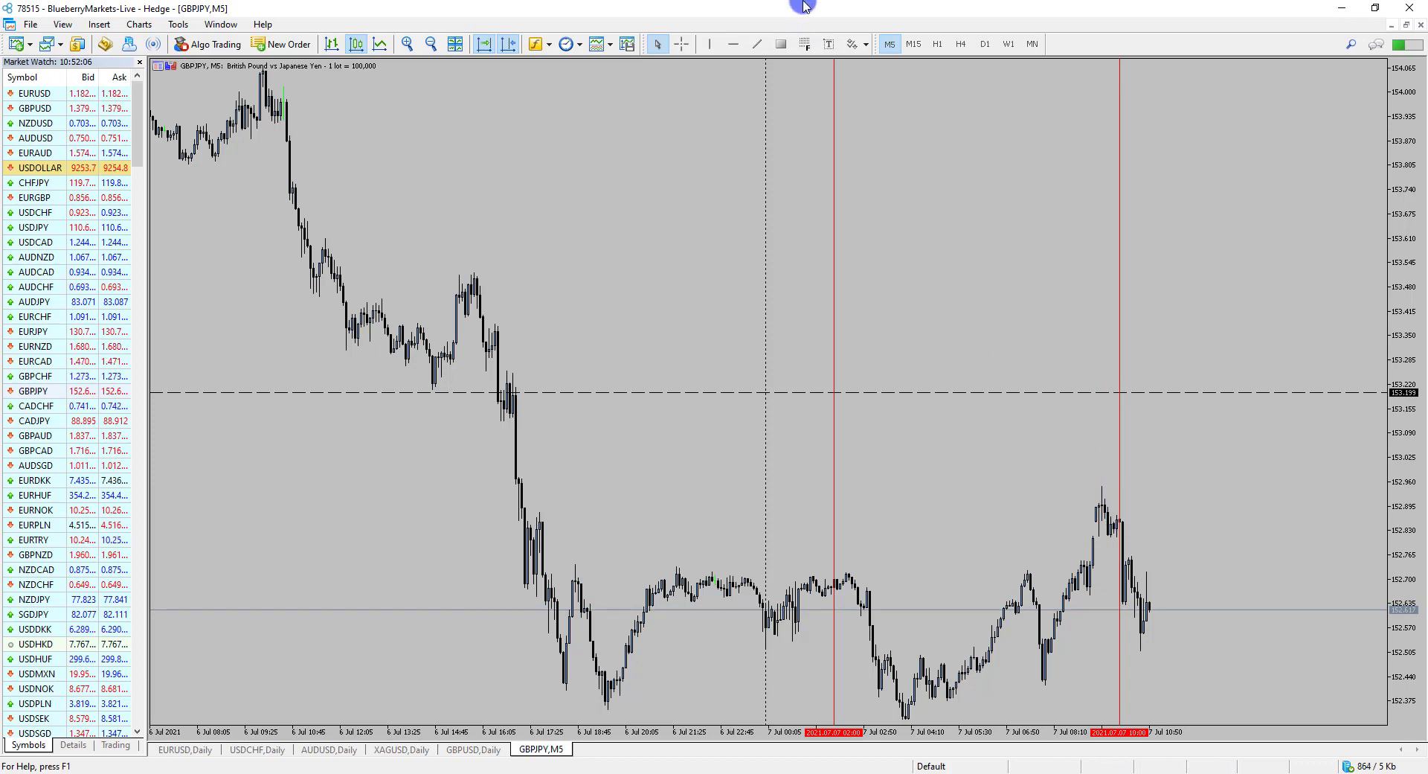
Draw a Fibonacci retracement from the 7 July session low to its high on the 5-minute chart
left_click(805, 42)
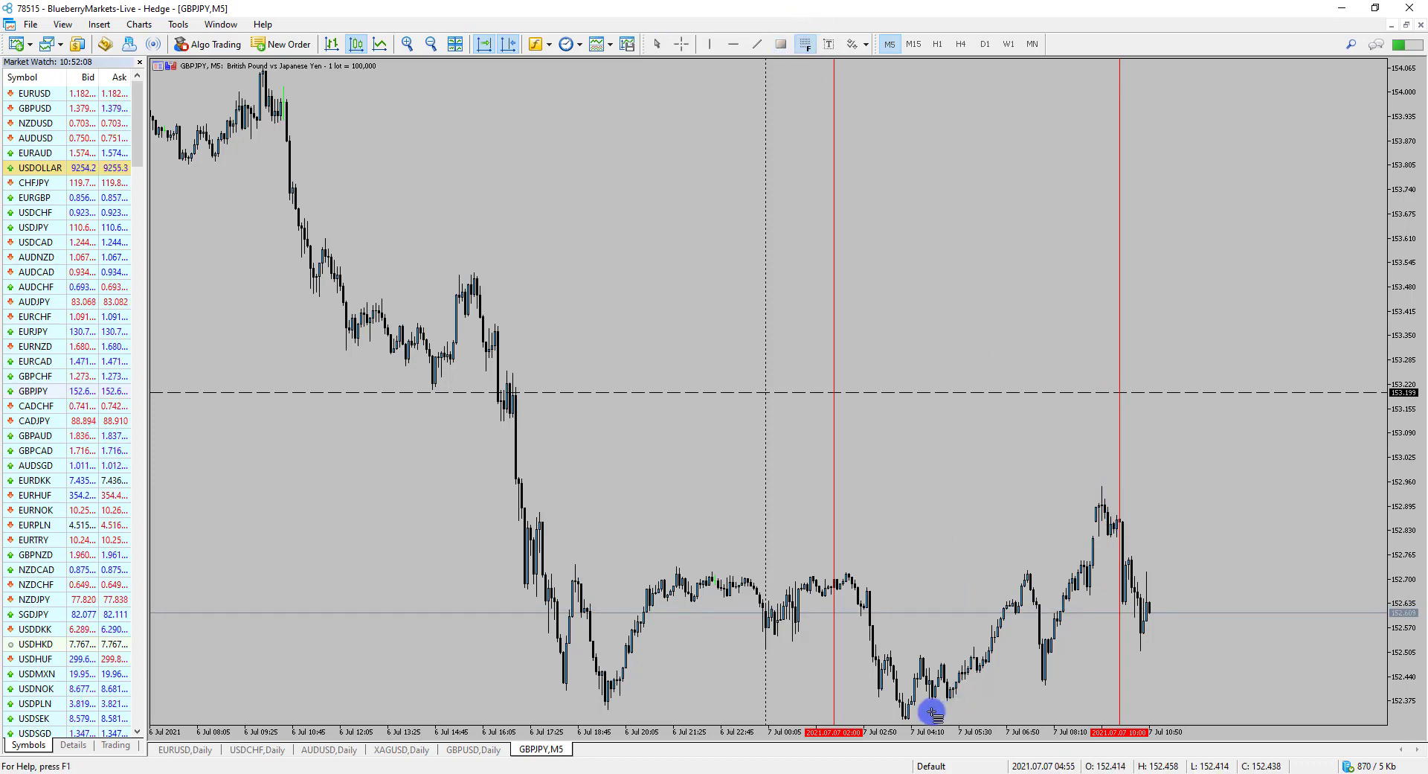
mouse_move(903, 718)
left_mouse_down()
mouse_move(1071, 703)
mouse_move(1349, 564)
mouse_move(1374, 573)
mouse_move(1377, 487)
left_mouse_up()
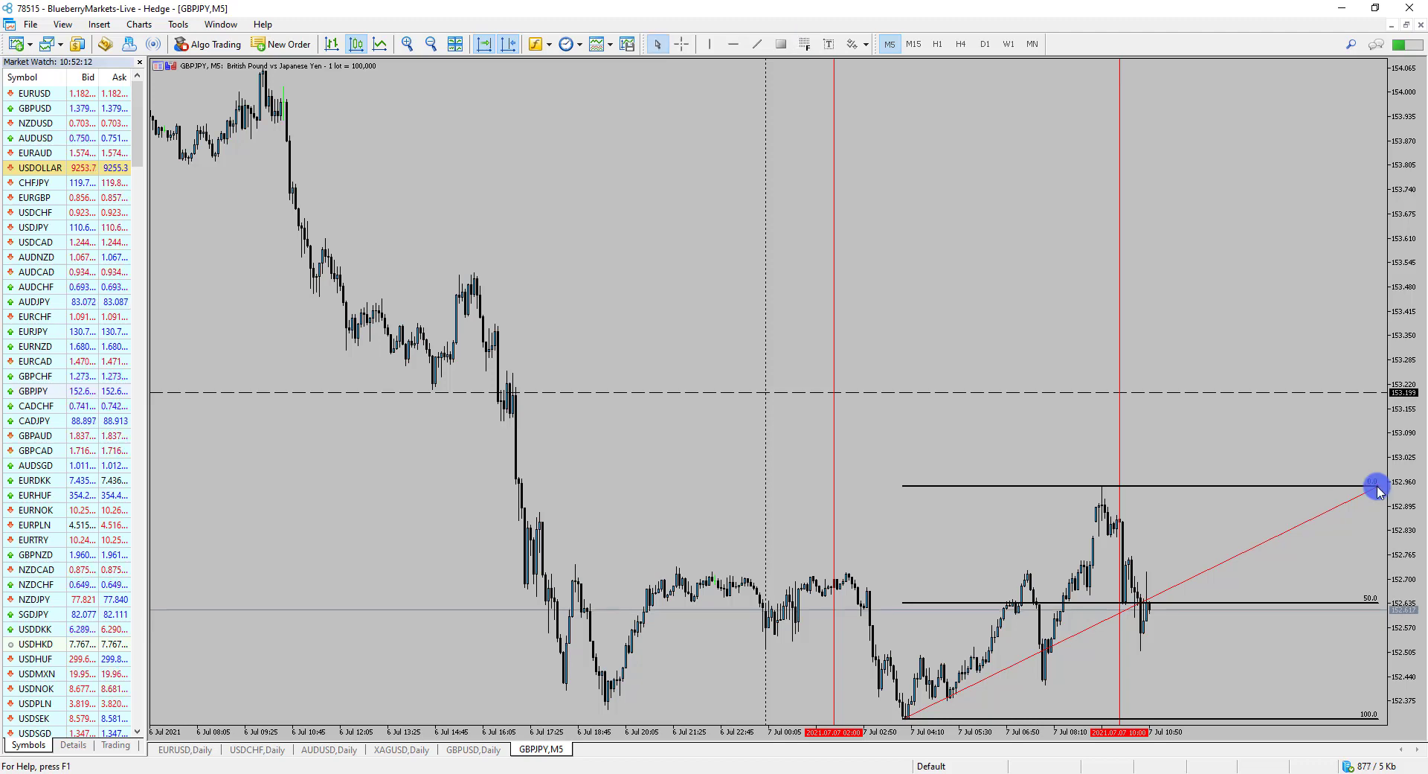
Sketch arrows tracing the decline from the session high, the expected fall from the 50% level and the session low, and clear them
left_click(407, 44)
left_click_drag(1408, 197, 1409, 213)
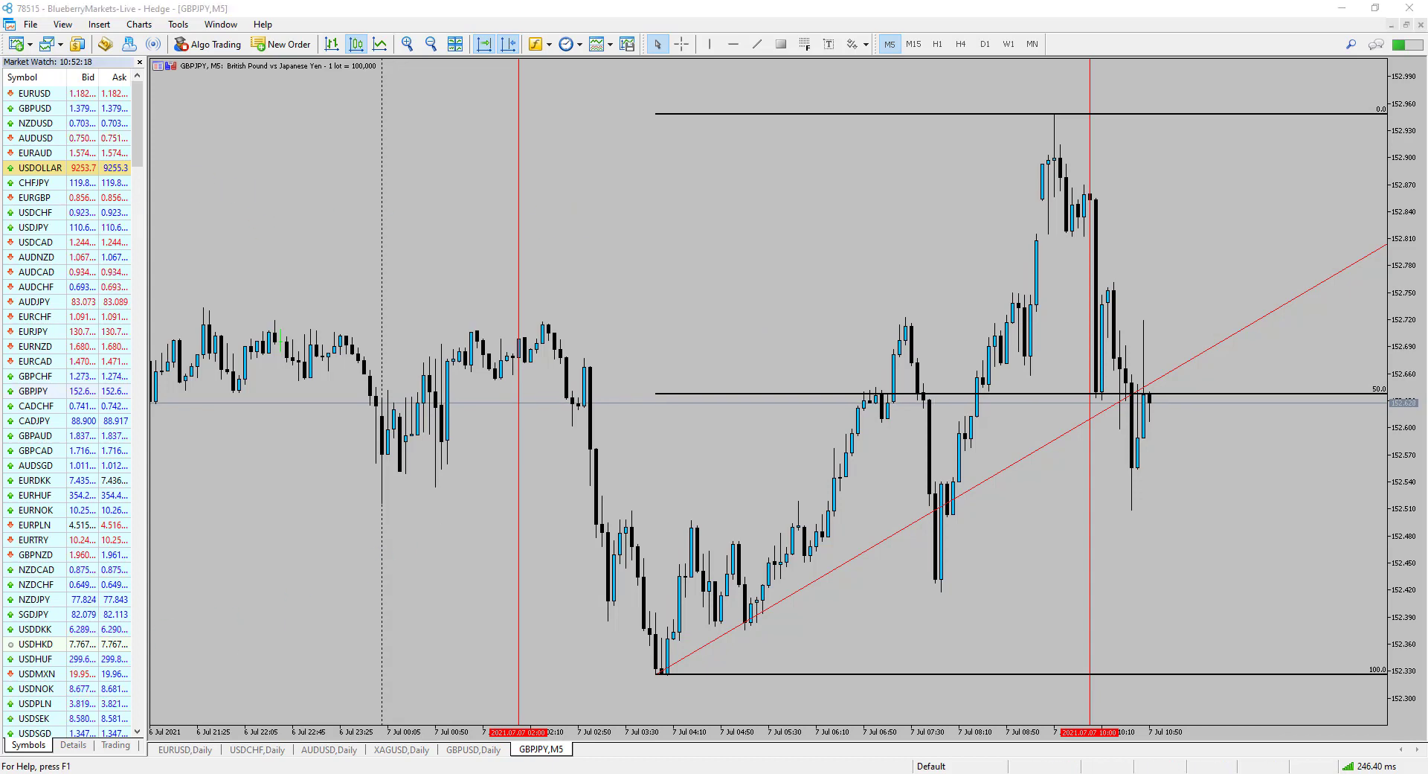
mouse_move(1046, 173)
left_mouse_down()
mouse_move(1055, 230)
mouse_move(1090, 210)
mouse_move(1104, 399)
mouse_move(1122, 297)
mouse_move(1135, 493)
left_mouse_up()
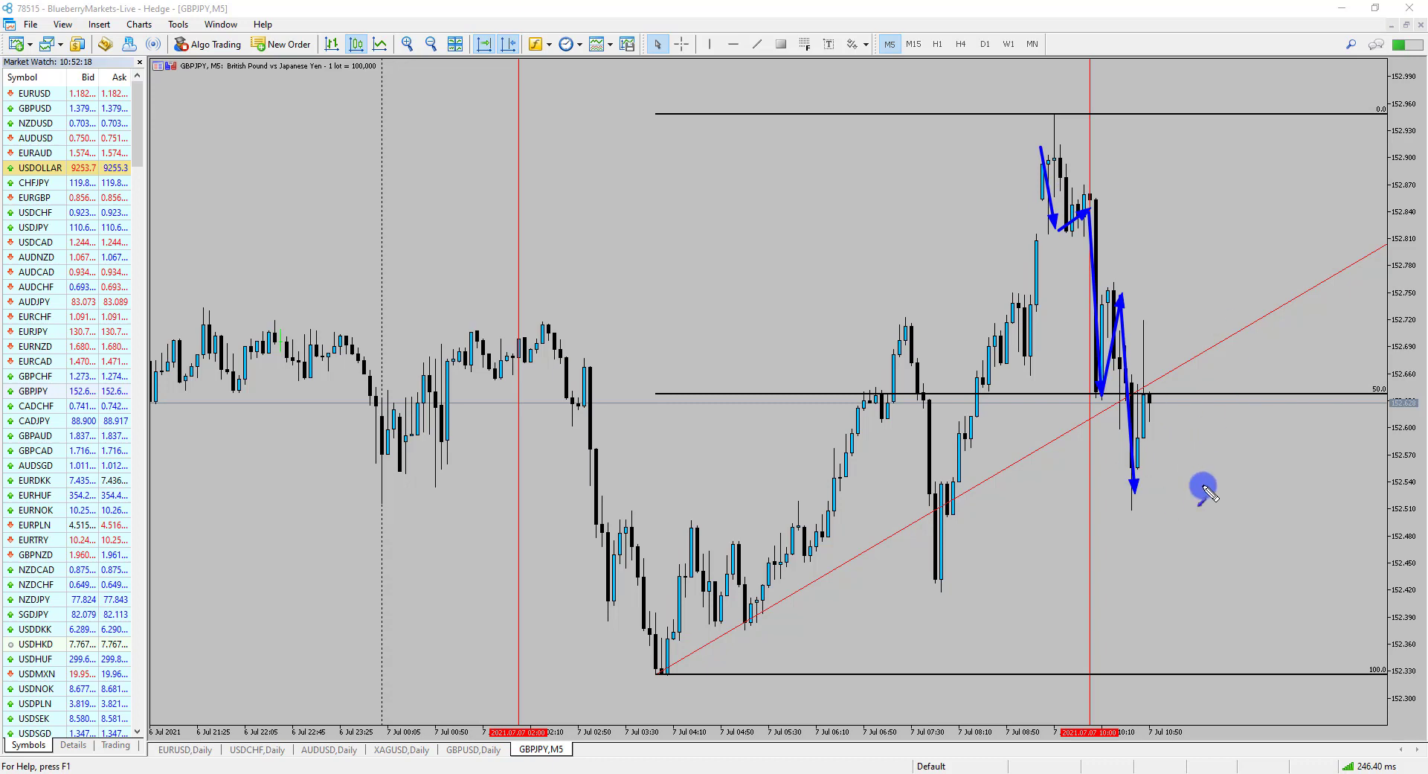
left_click_drag(1134, 487, 1173, 396)
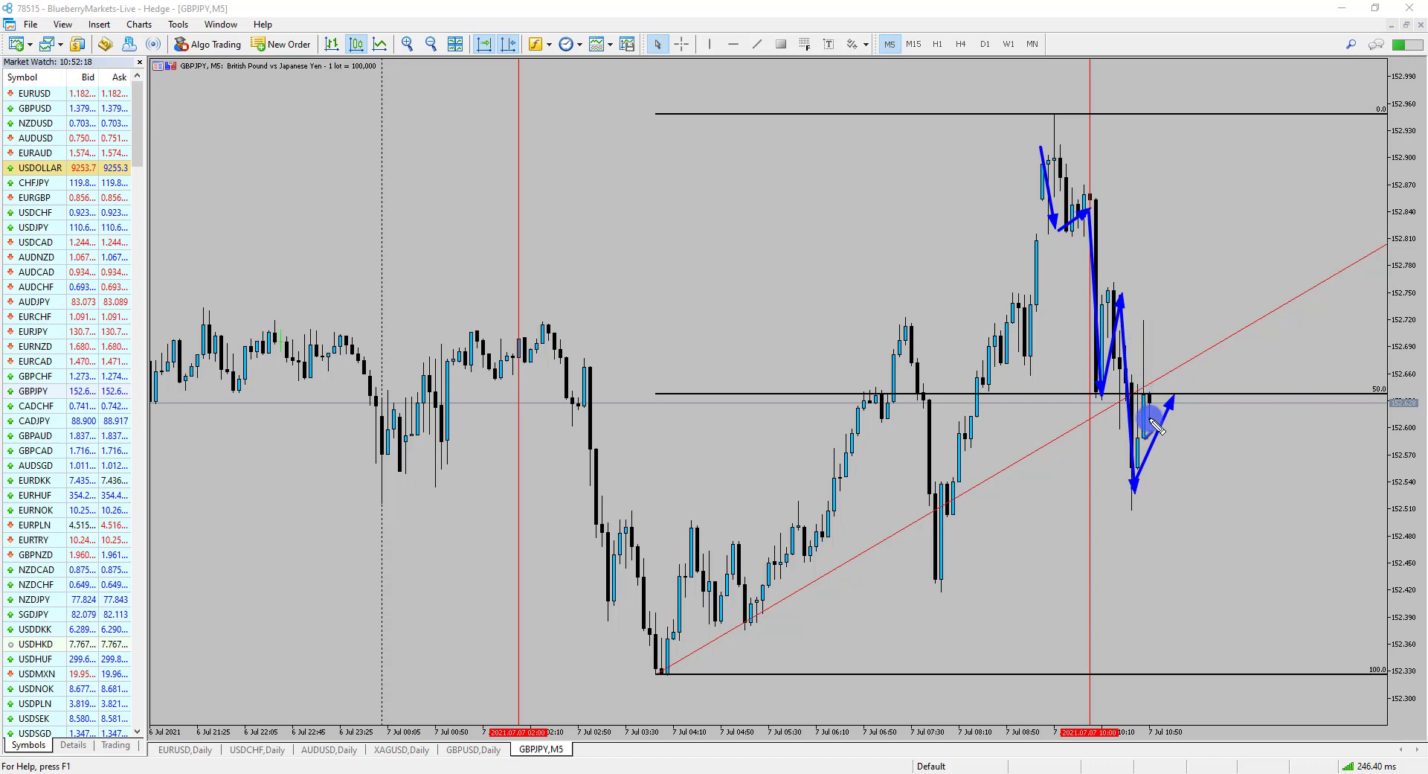
left_click_drag(1176, 397, 1218, 647)
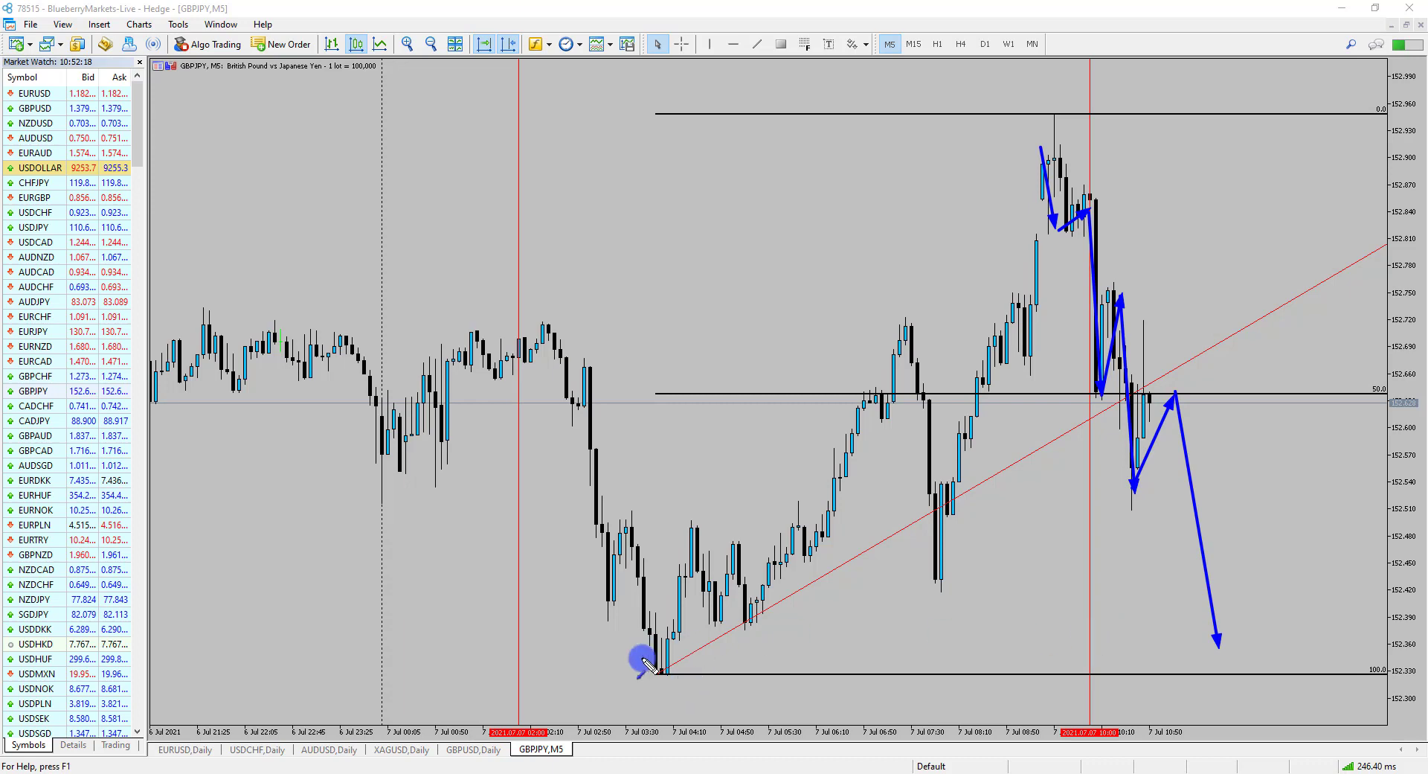
left_click_drag(549, 675, 638, 675)
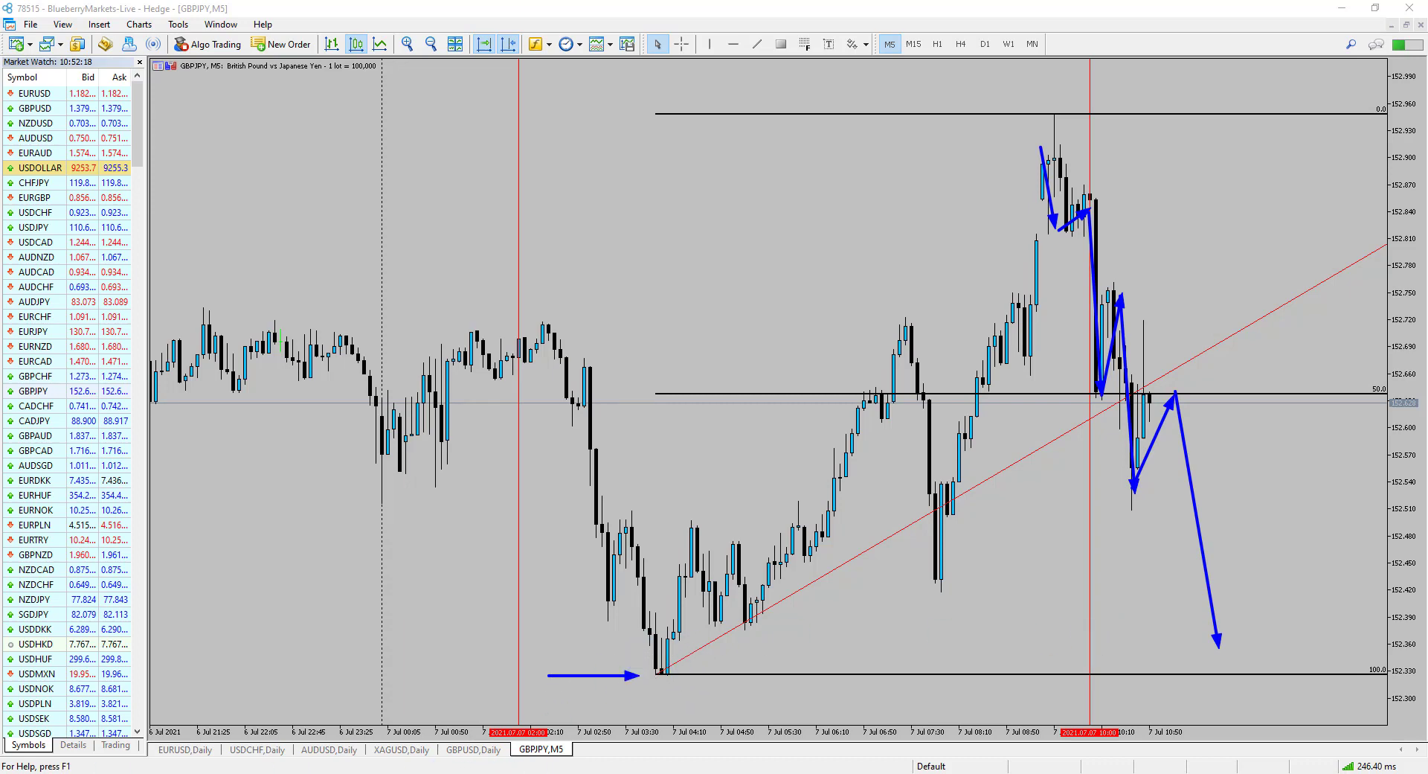
key("Escape")
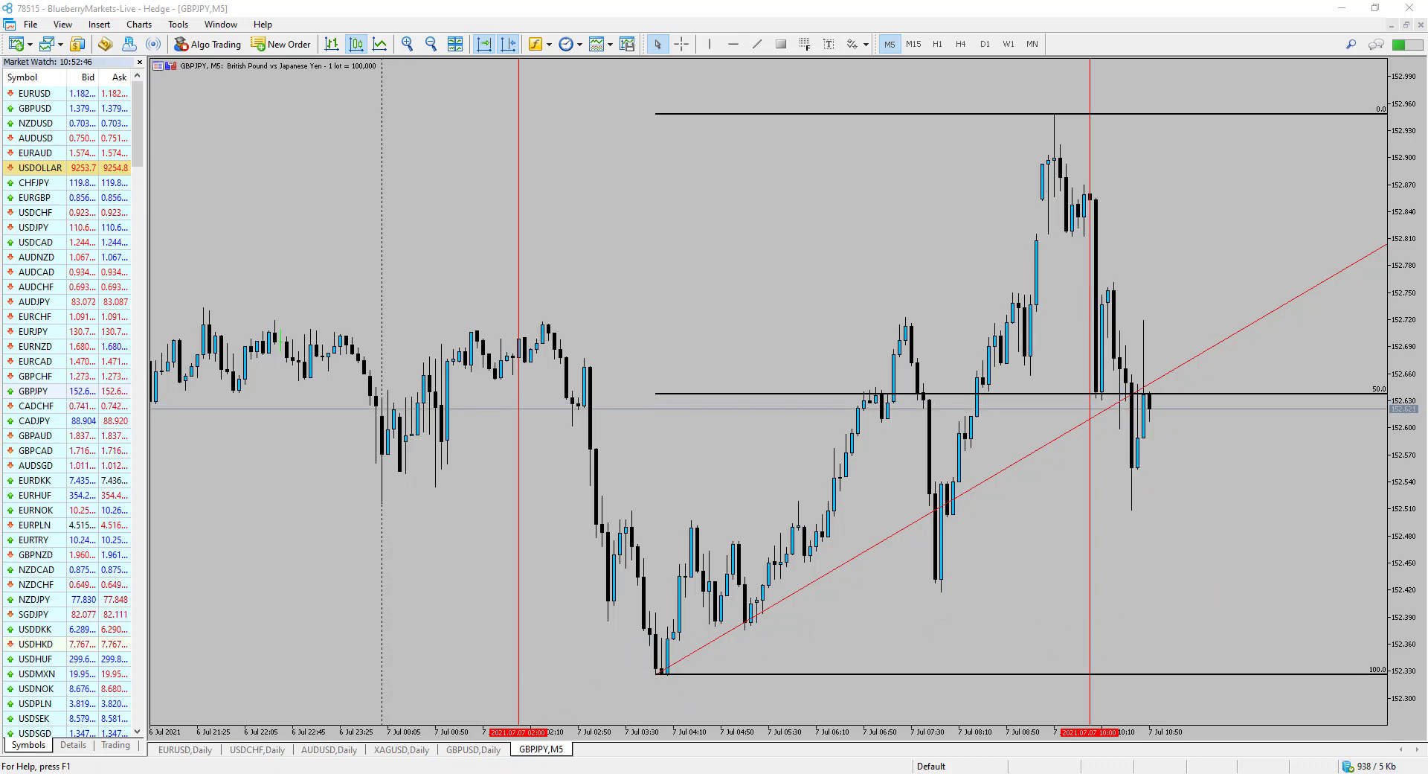
Examine the 5-minute price range with both the 153.199 line and the lower support zone in view
left_click(431, 46)
left_click_drag(1401, 409, 1408, 459)
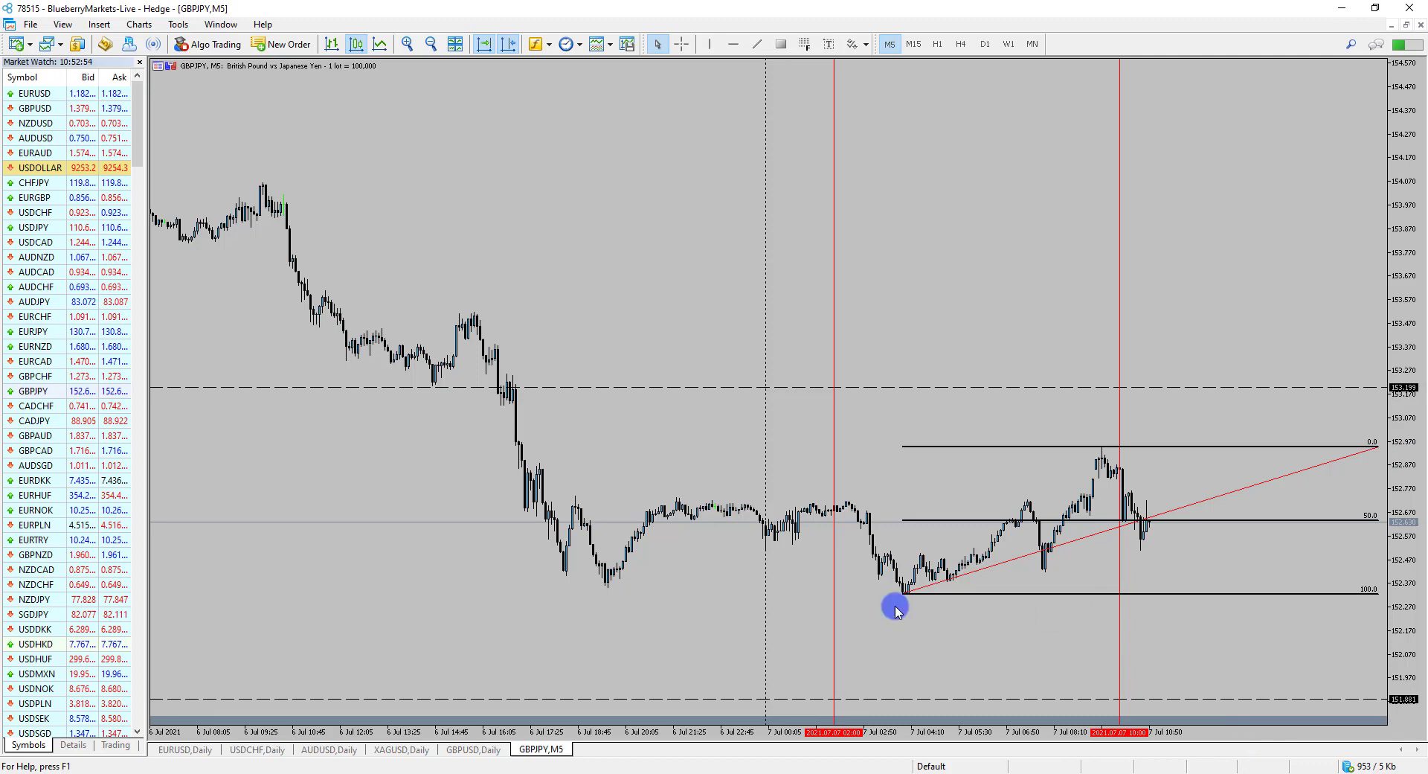
Sketch arrows projecting a fall from the 50% level below the session low, a retest of it and a drop to the 151.881 line, and clear them
left_click(430, 44)
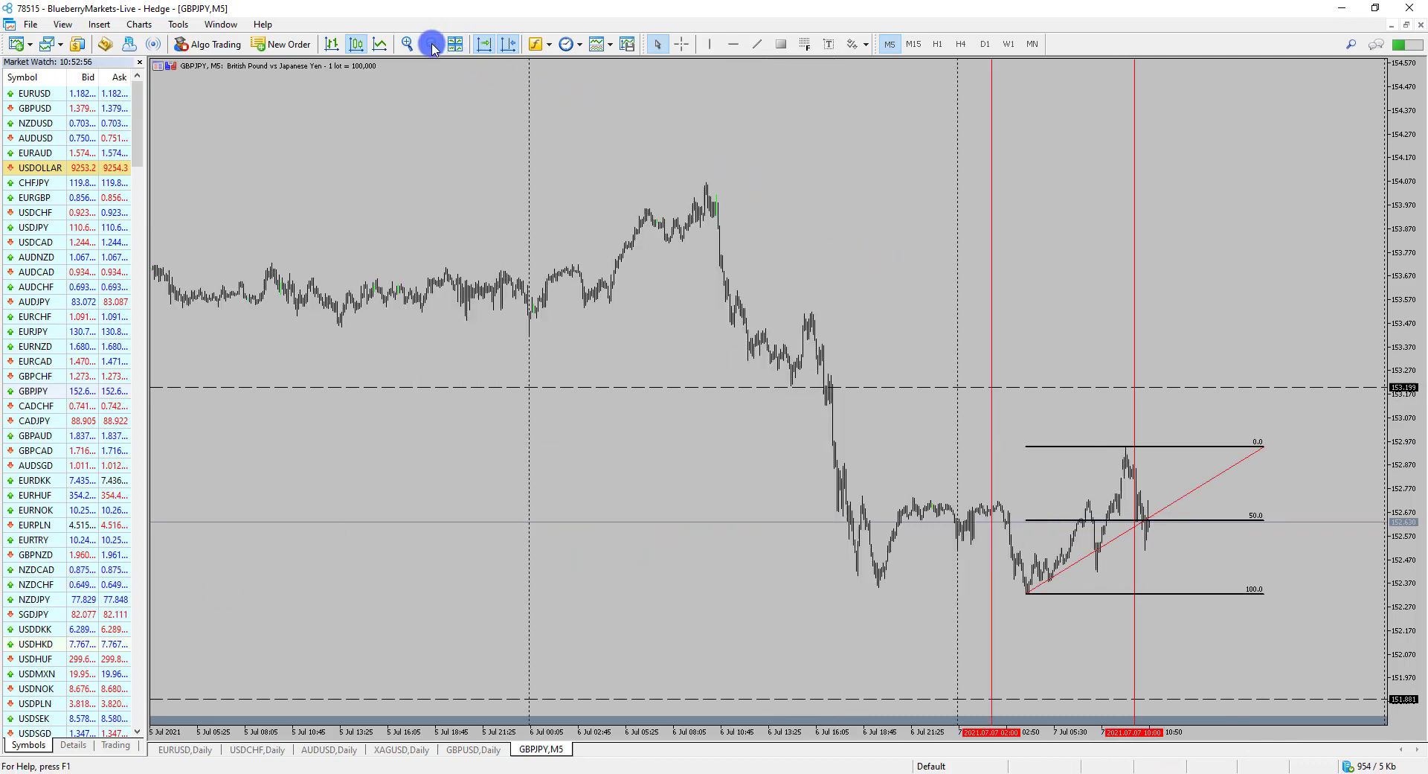
left_click_drag(1411, 255, 1411, 267)
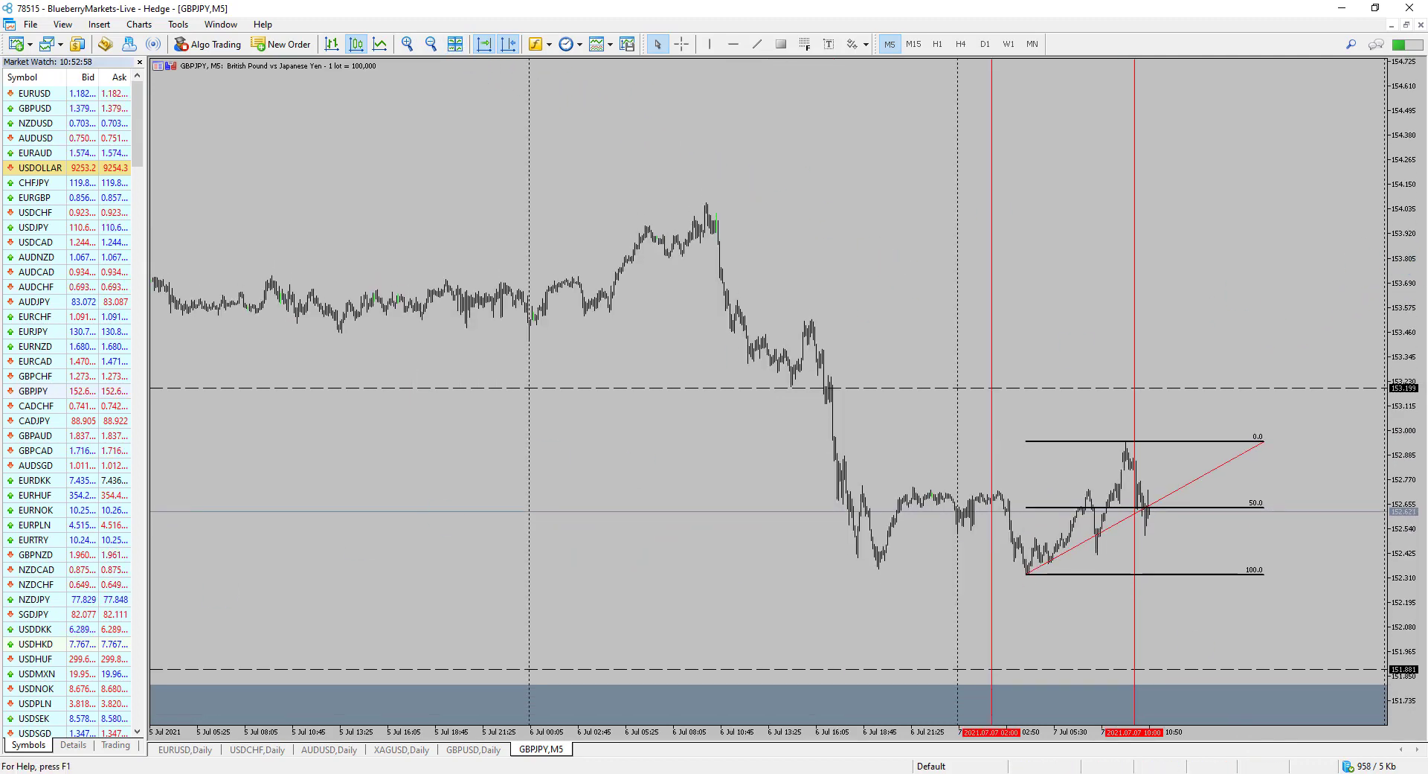
mouse_move(1158, 515)
left_mouse_down()
mouse_move(1196, 623)
mouse_move(1227, 574)
left_mouse_up()
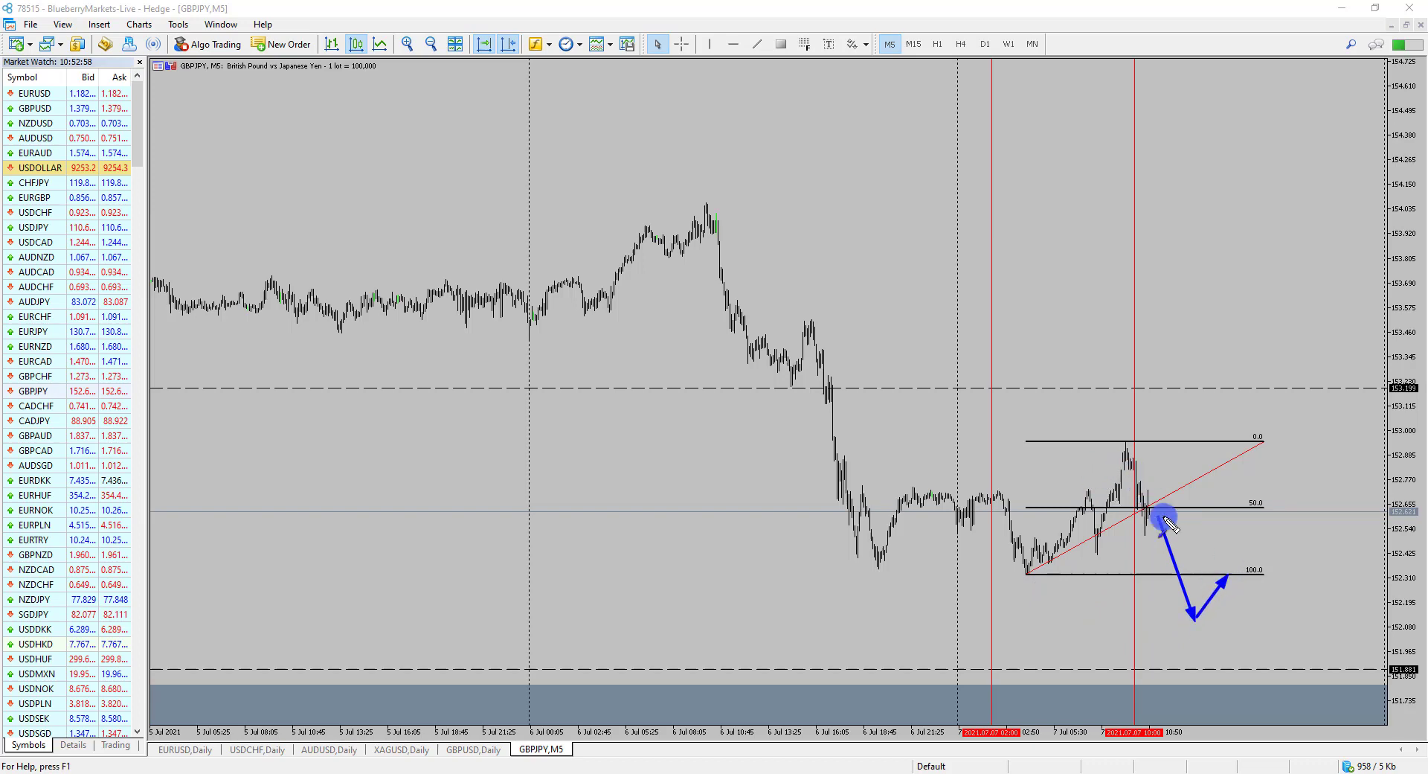
left_click_drag(1229, 579, 1258, 671)
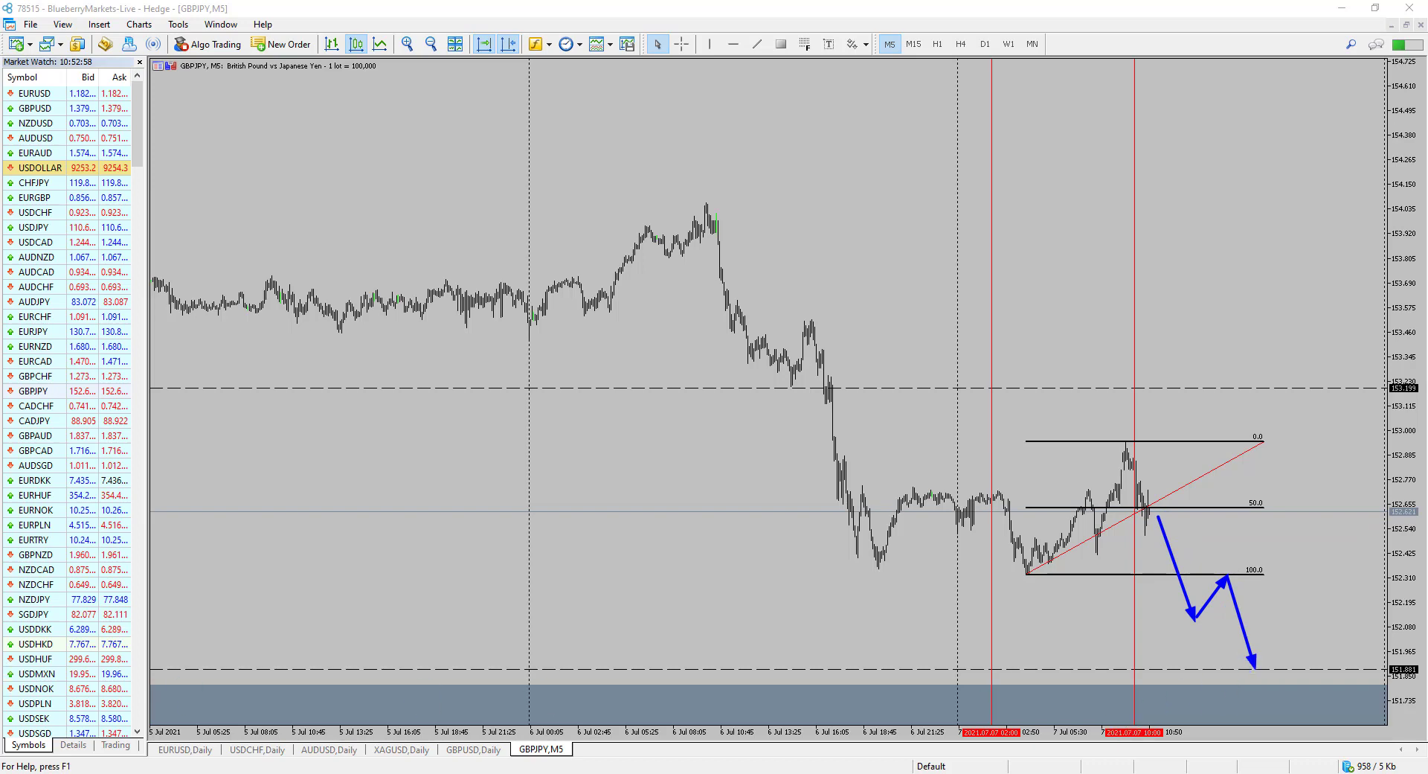
key("Escape")
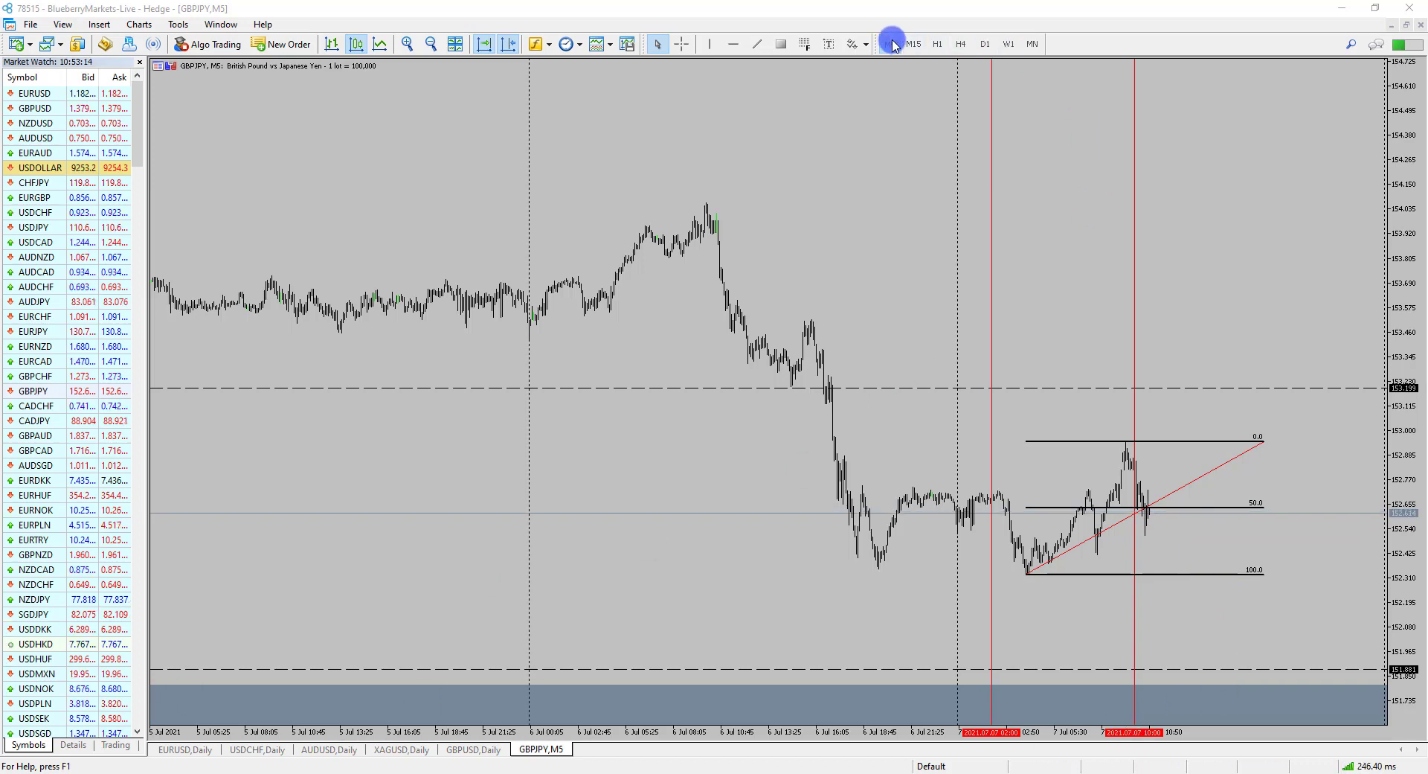
Examine the 7 July session candles up close, with the full Fibonacci range from 0.0 to 100.0 in view
left_click(405, 44)
left_click(405, 44)
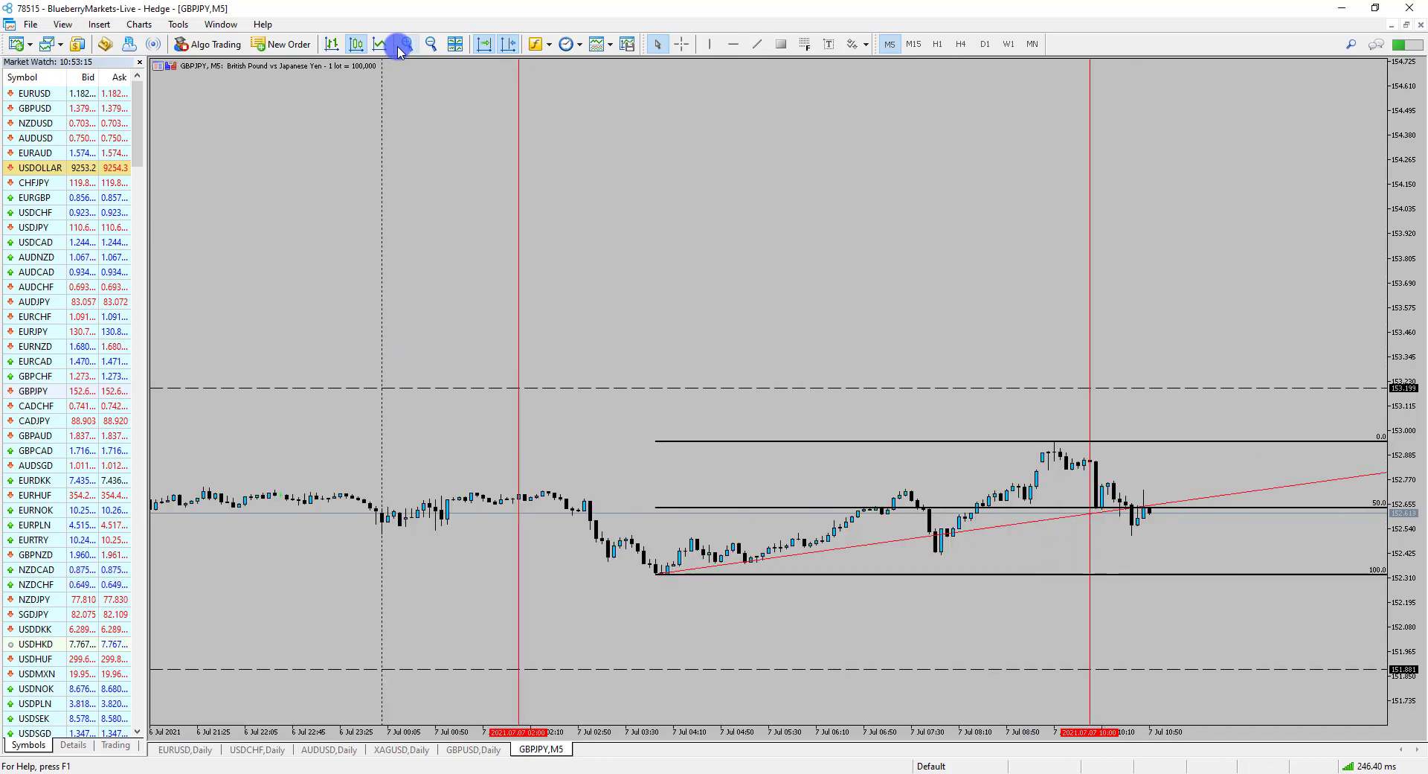
double_click(1405, 372)
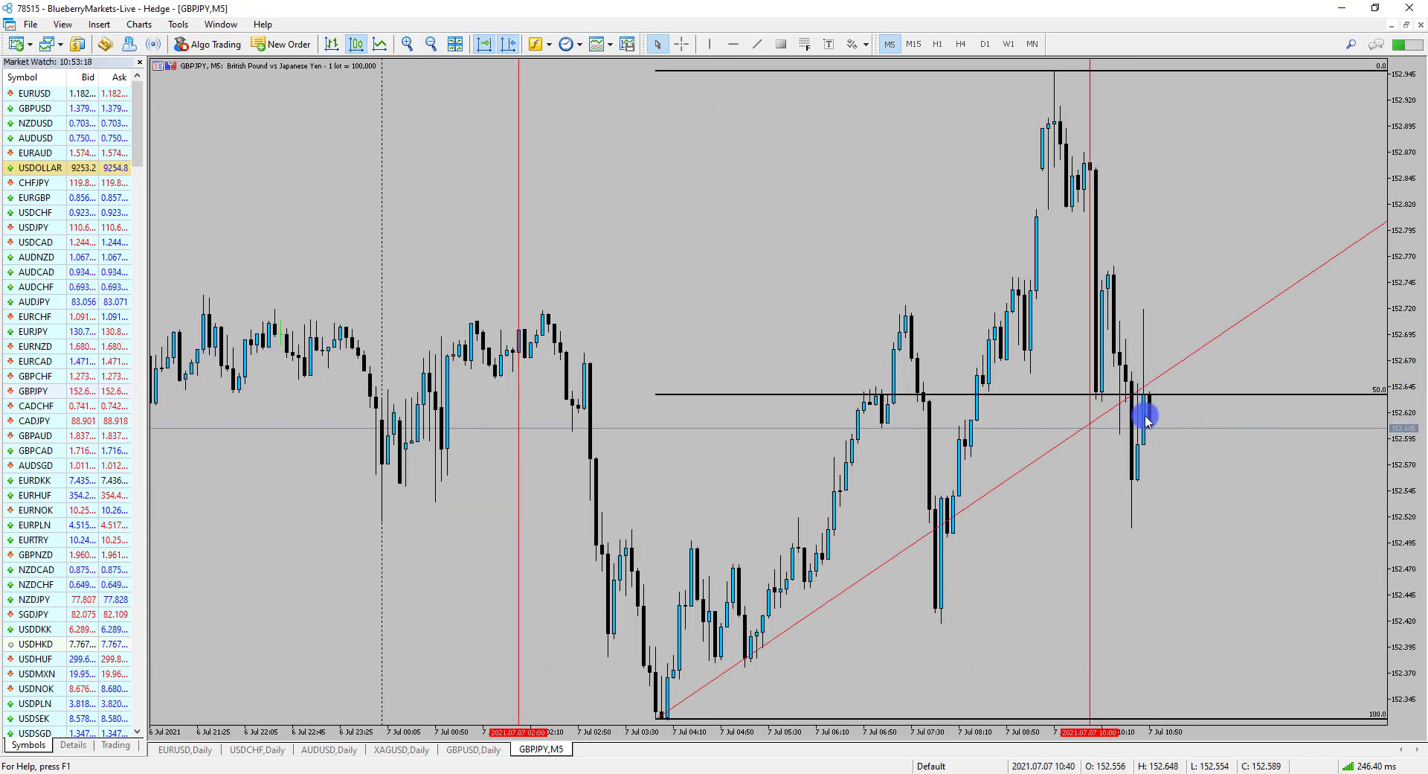
mouse_move(1388, 376)
left_mouse_down()
mouse_move(1403, 368)
mouse_move(1403, 392)
mouse_move(1383, 401)
left_mouse_up()
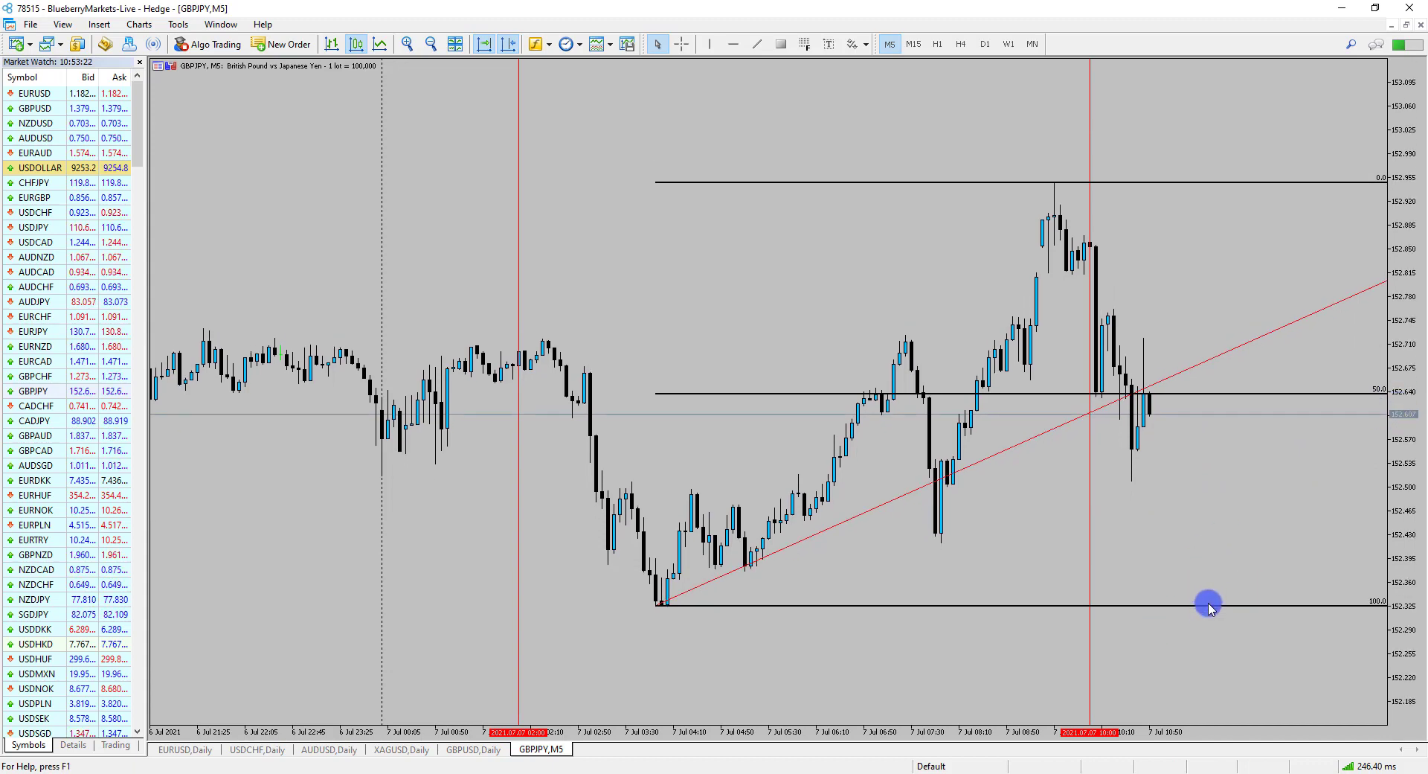